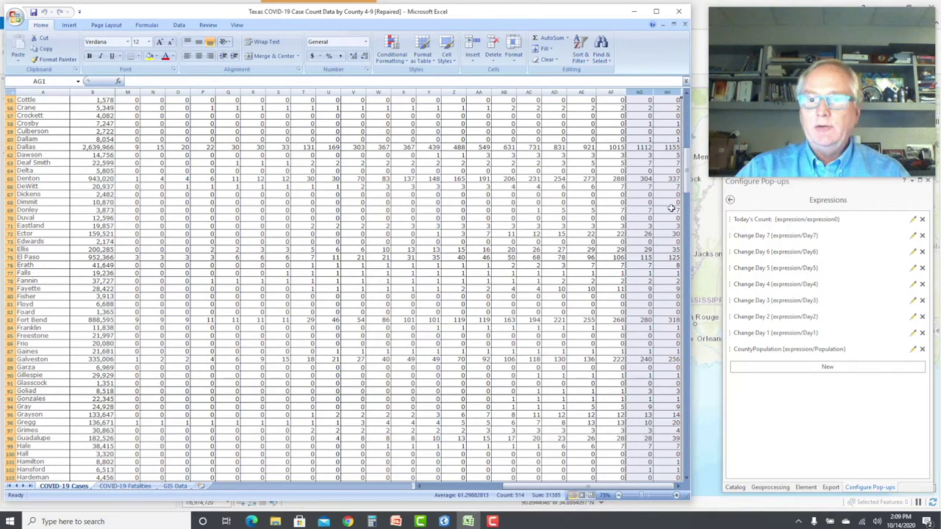
Review the daily case columns and the totals at the end of the COVID-19 Cases sheet, and return to ArcGIS Pro.
left_click_drag(689, 178, 688, 111)
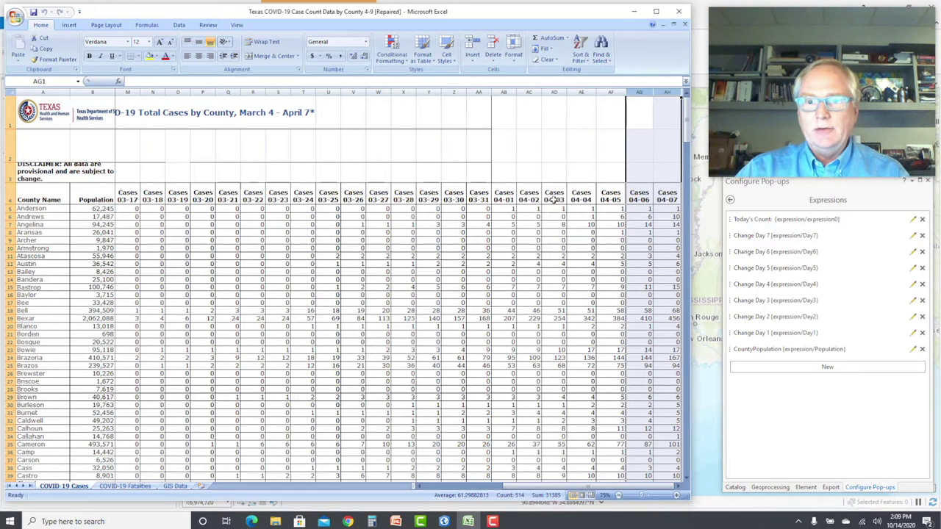
left_click_drag(689, 134, 689, 366)
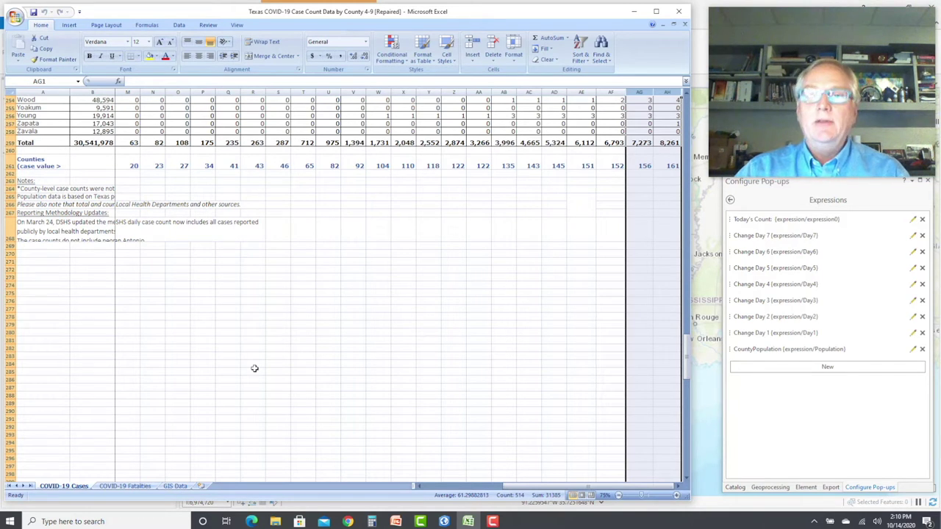
mouse_move(750, 14)
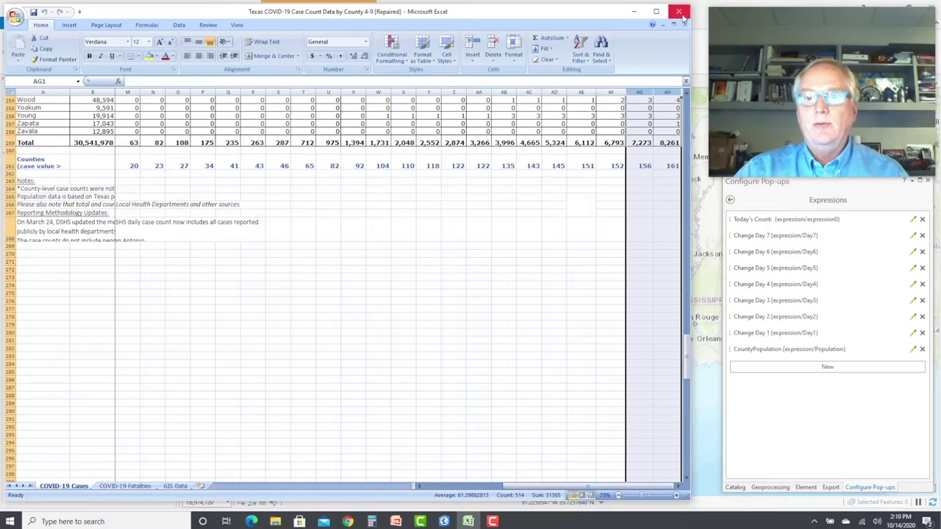
left_click(634, 11)
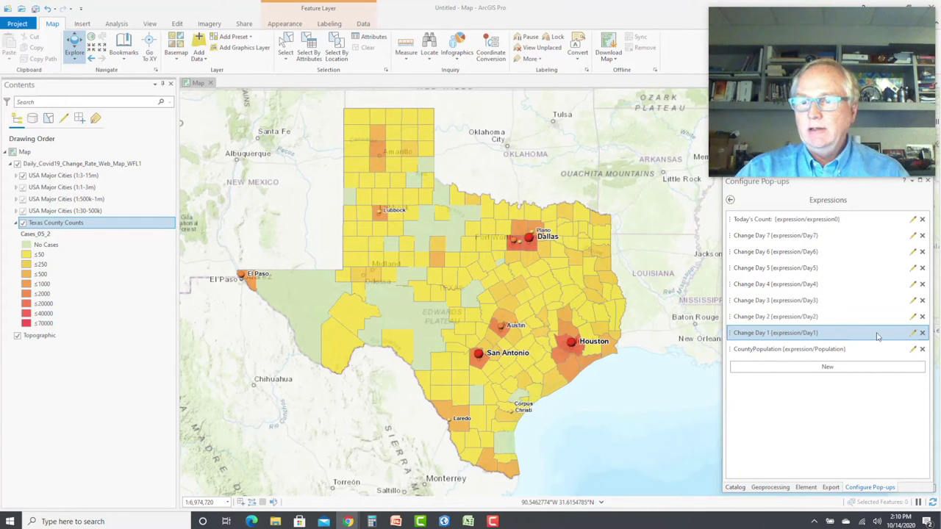
Inspect the Arcade expressions behind Change Day 1 and Change Day 5, closing each without changes.
left_click(915, 334)
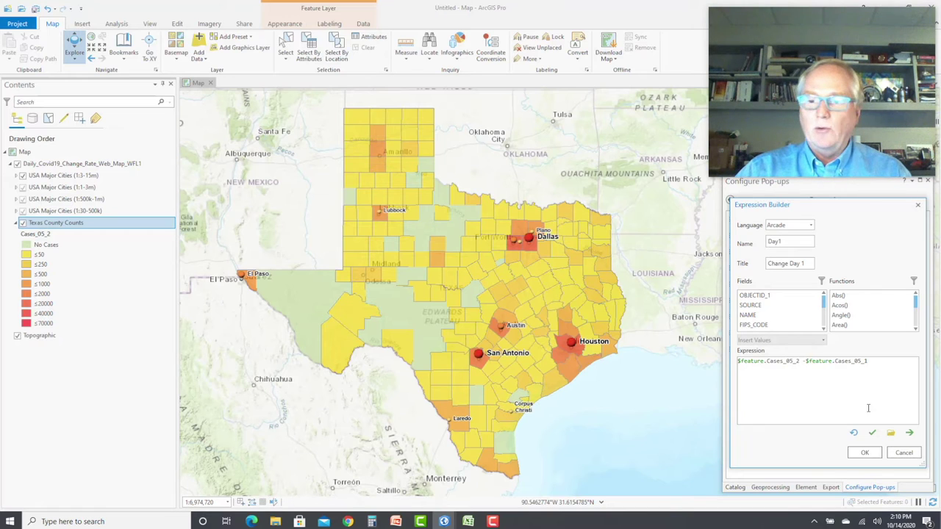
left_click(903, 452)
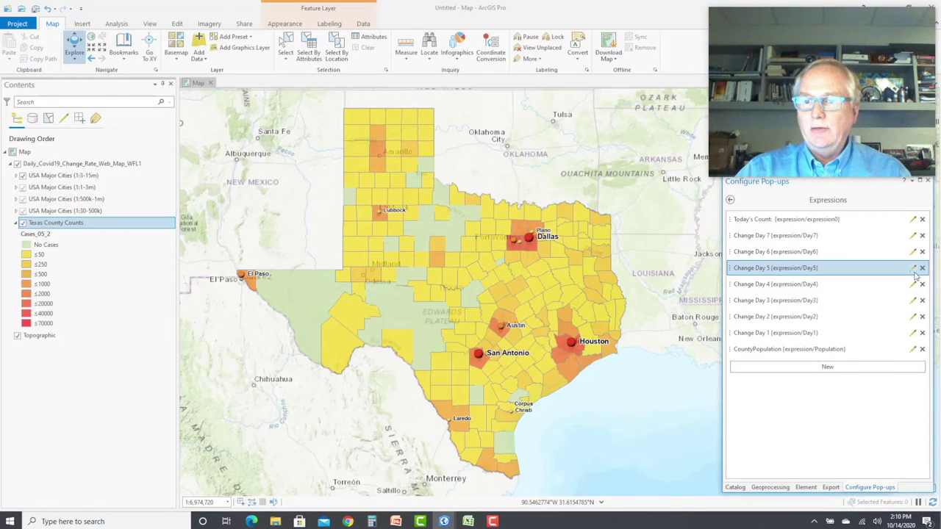
left_click(913, 269)
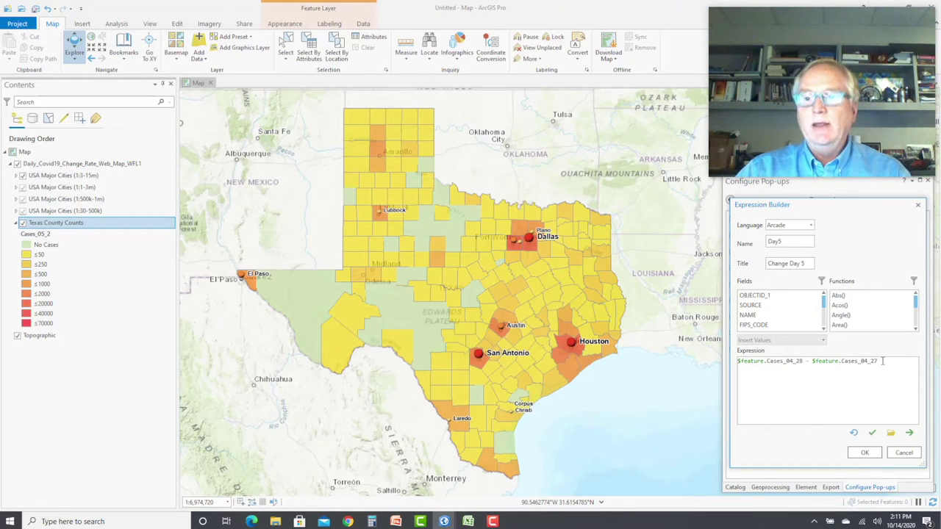
left_click(903, 453)
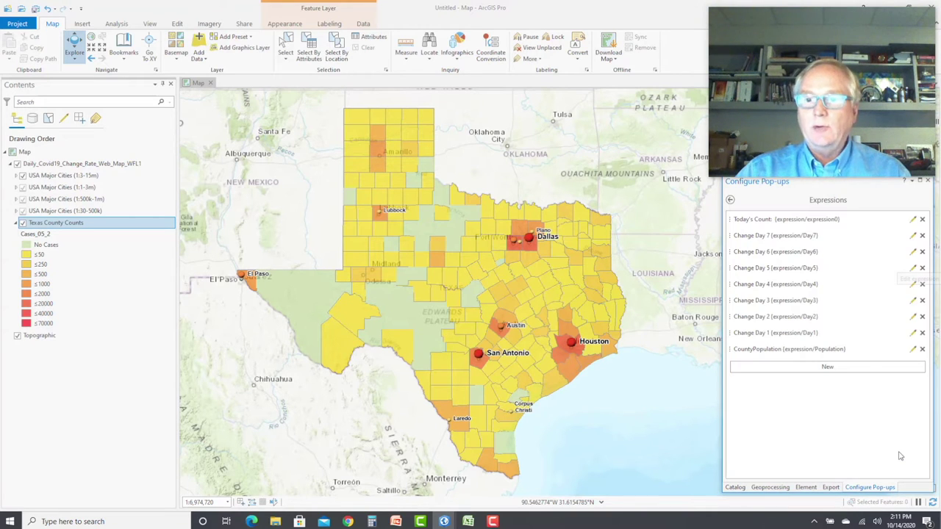
Examine which change expressions feed the DAILY CHANGE thru May 2nd, 2020 chart in the Texas County Counts pop-up.
left_click(731, 202)
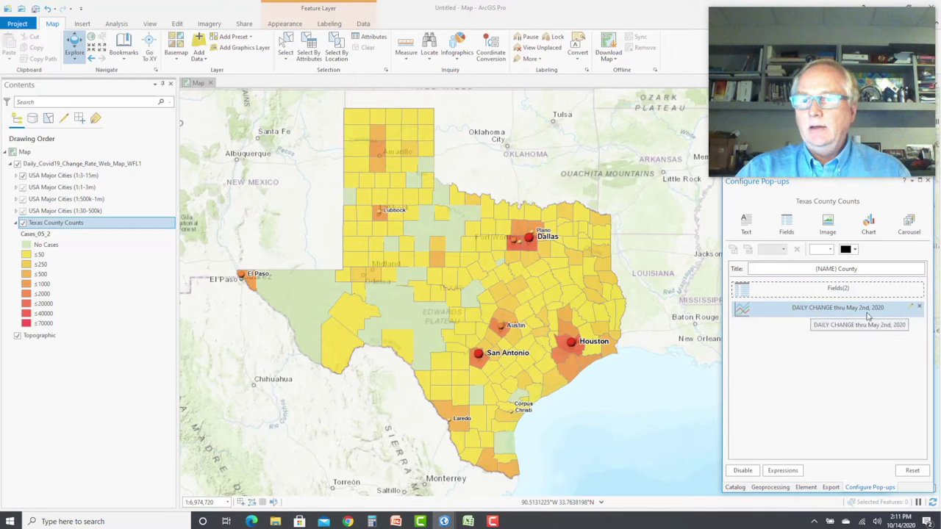
left_click(911, 309)
left_click_drag(928, 319, 928, 434)
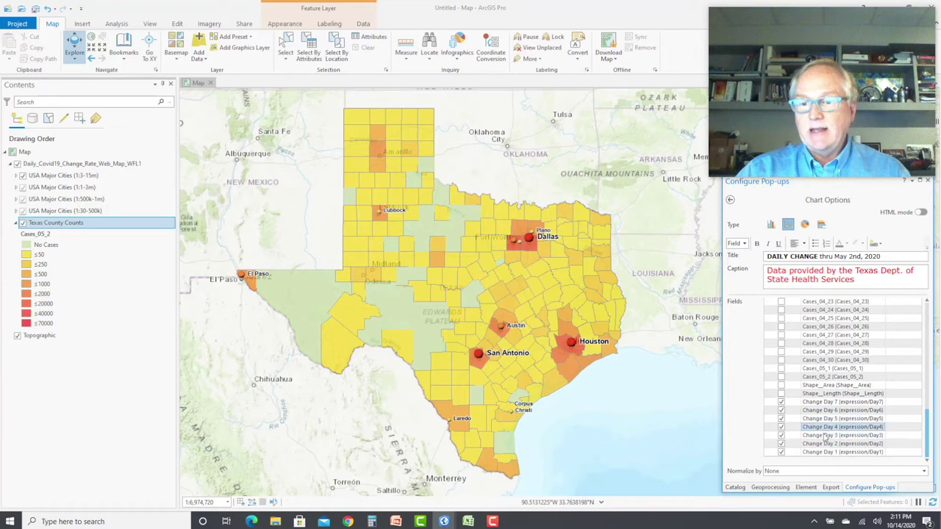
left_click(731, 200)
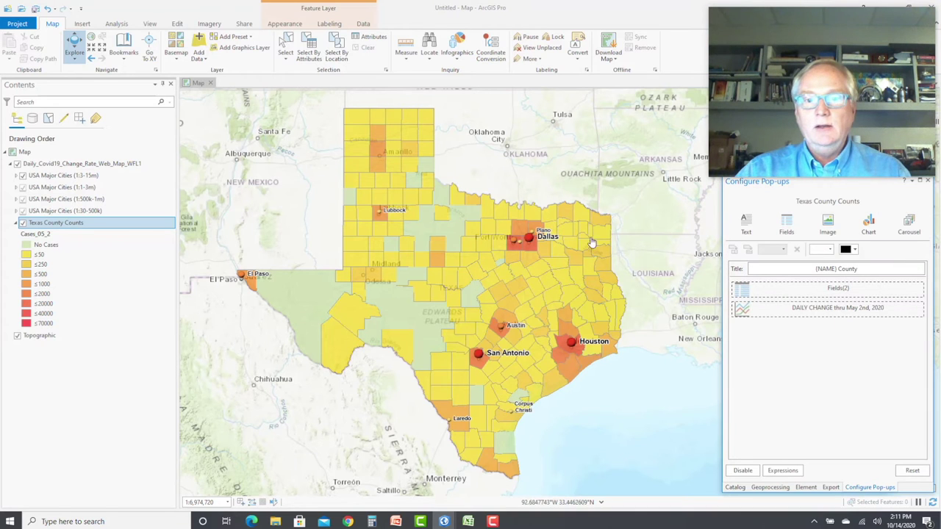
Show the Dallas County pop-up on the map, view its daily change chart, and close it.
left_click(531, 250)
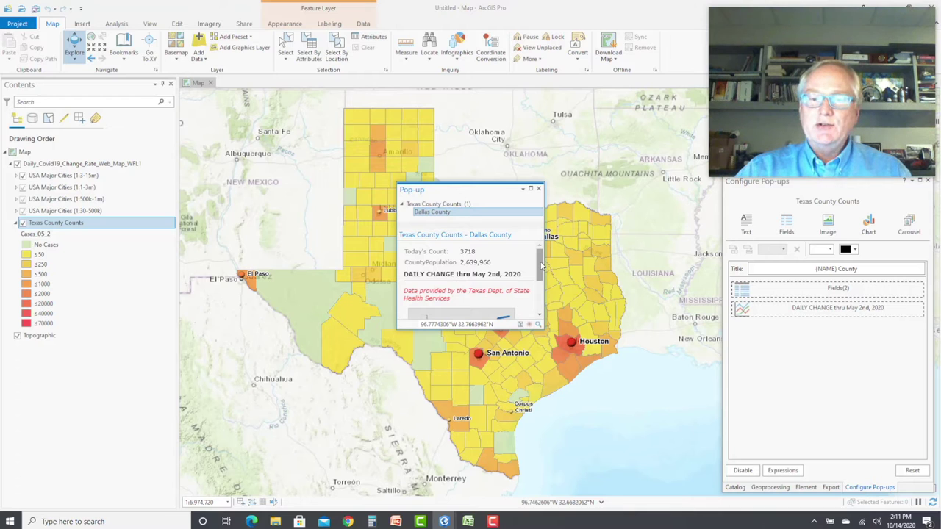
left_click_drag(542, 266, 525, 290)
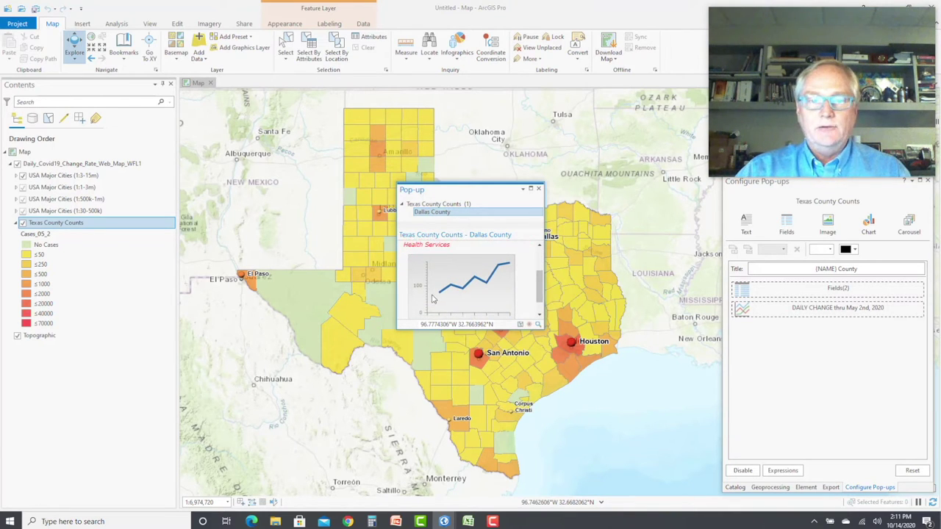
left_click_drag(541, 278, 541, 281)
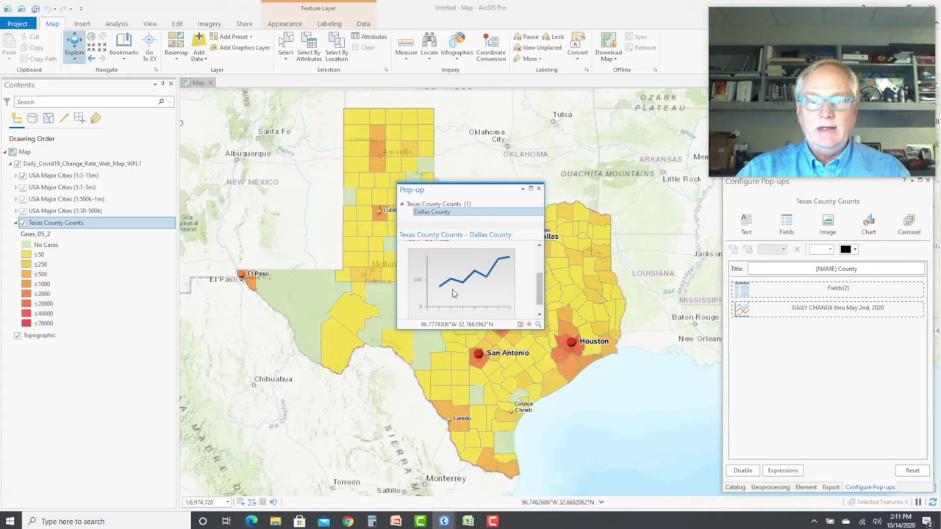
left_click_drag(542, 293, 543, 288)
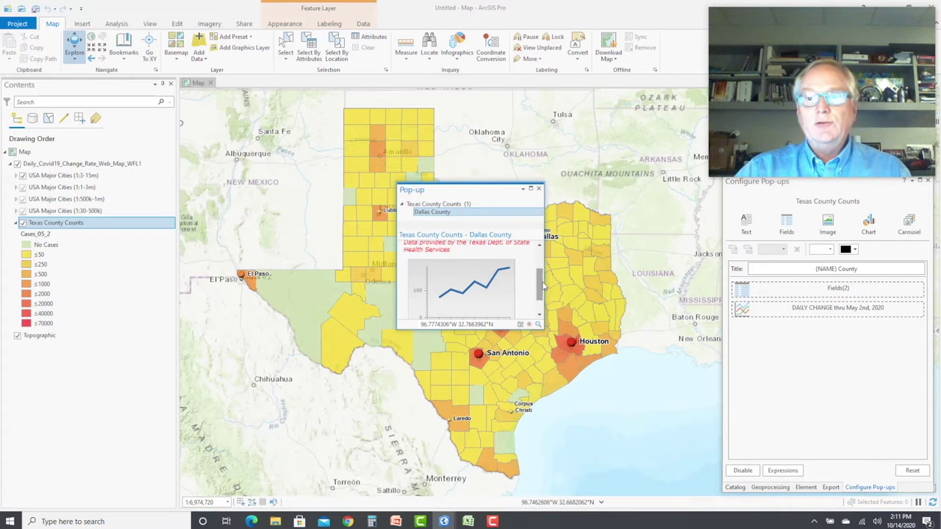
left_click(538, 189)
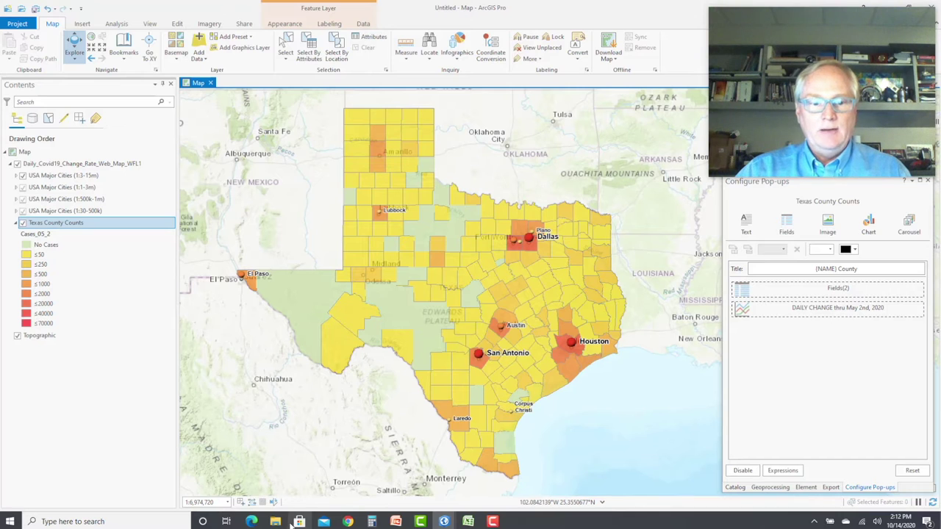
Switch to the Daily Covid-19 Counts web app in Chrome, examine the Dallas County pop-up's averages and new-case chart, and close it.
mouse_move(348, 522)
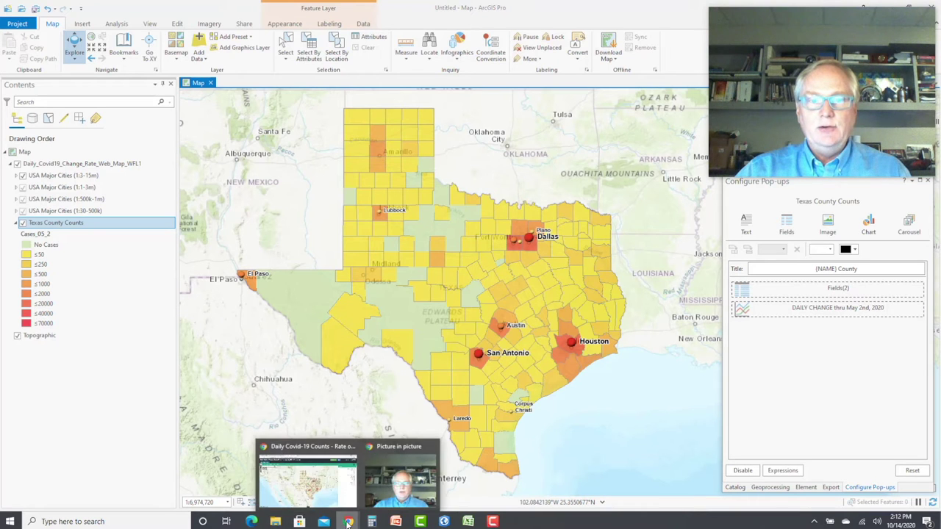
left_click(307, 453)
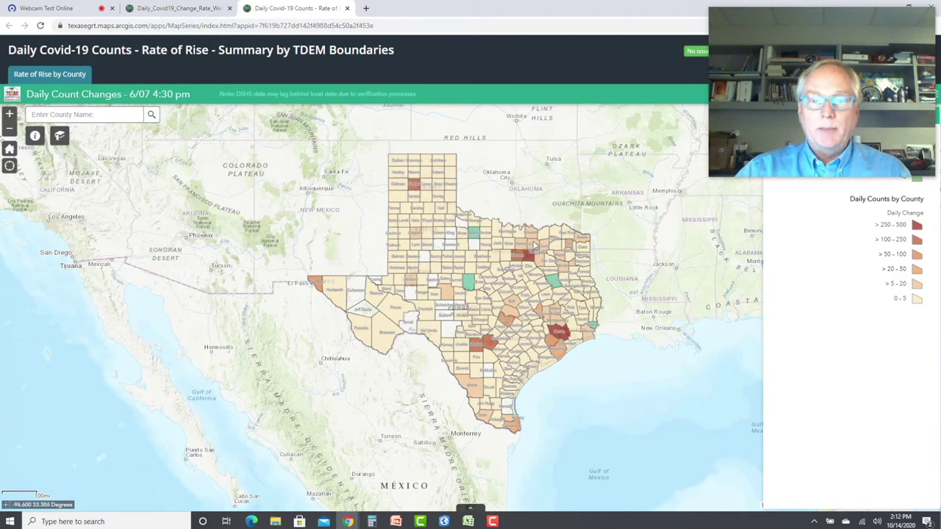
scroll(536, 248, "up", 4)
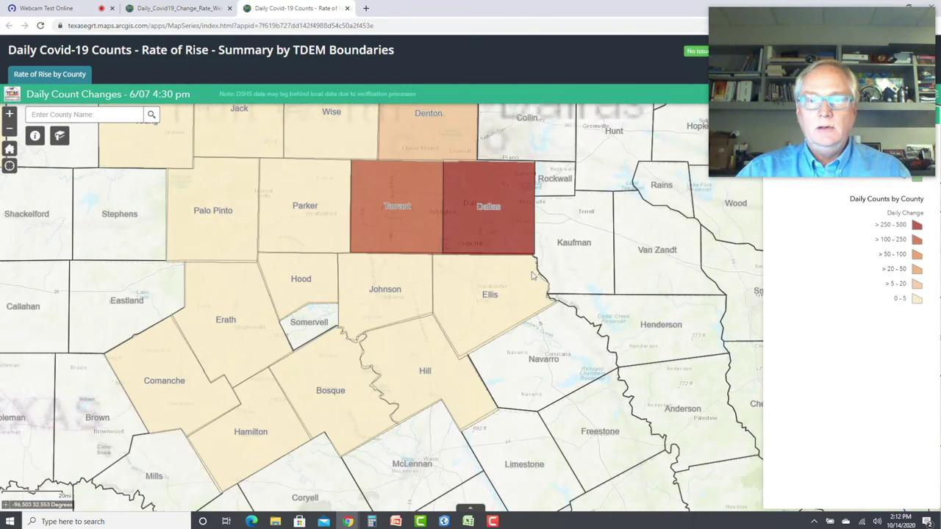
left_click(512, 236)
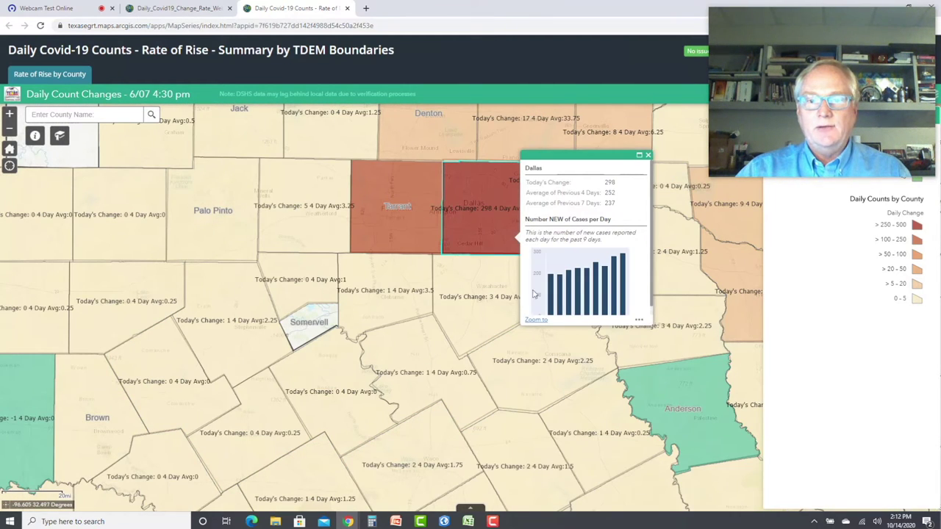
mouse_move(617, 280)
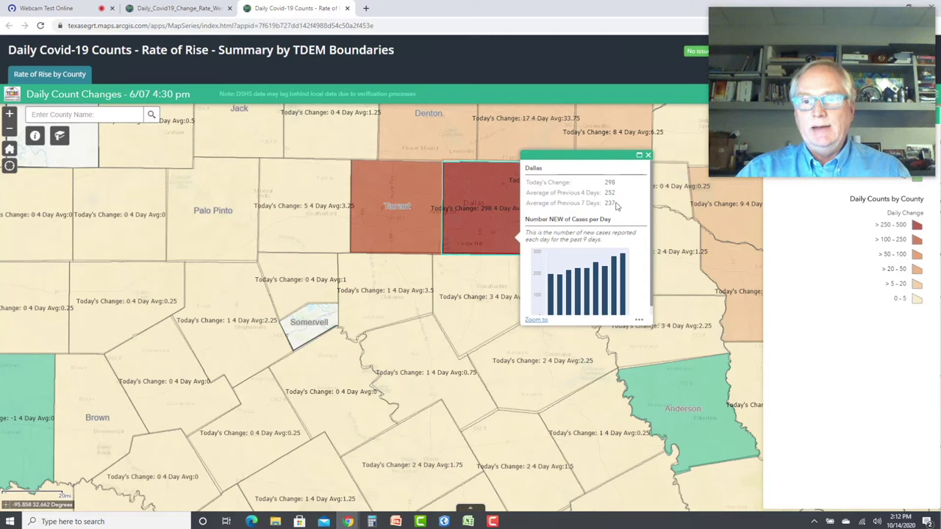
left_click(648, 156)
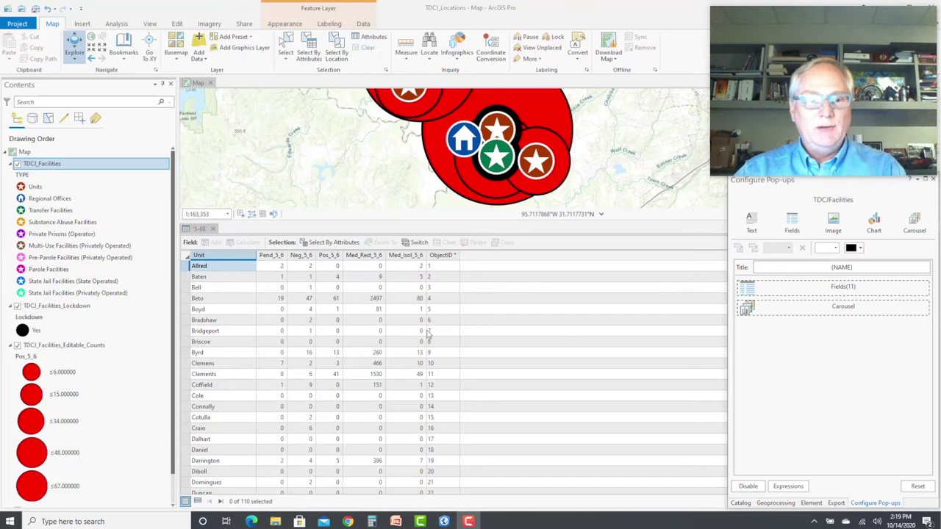
Close the facility counts table and review the charts in the TDCJFacilities pop-up's carousel.
left_click(213, 229)
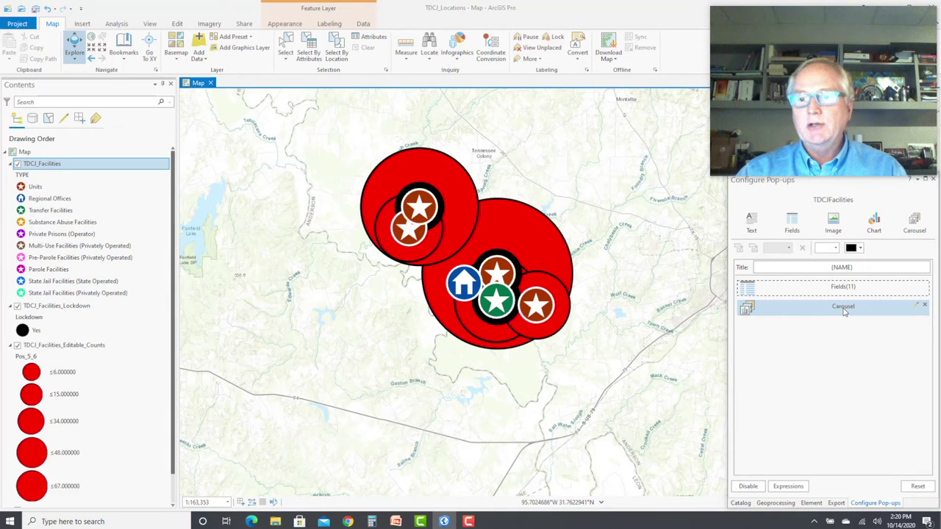
left_click(918, 306)
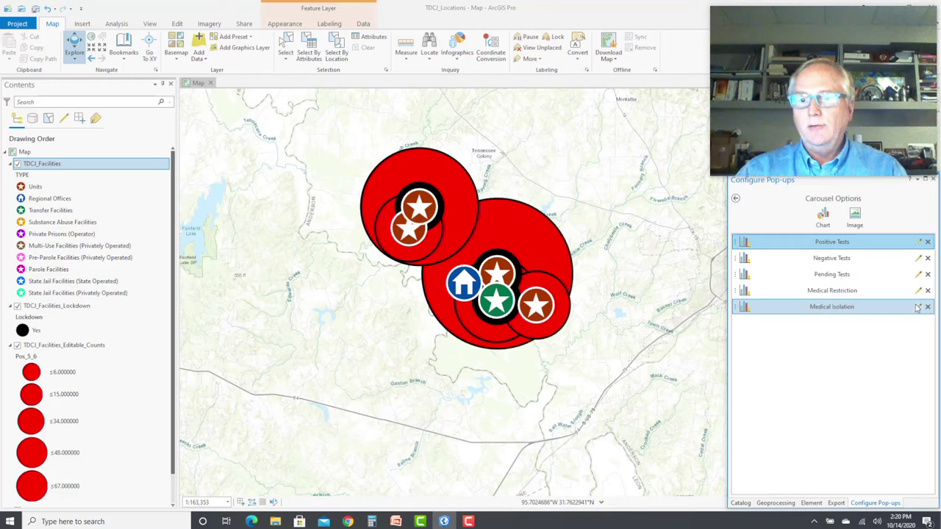
left_click(857, 259, "shift")
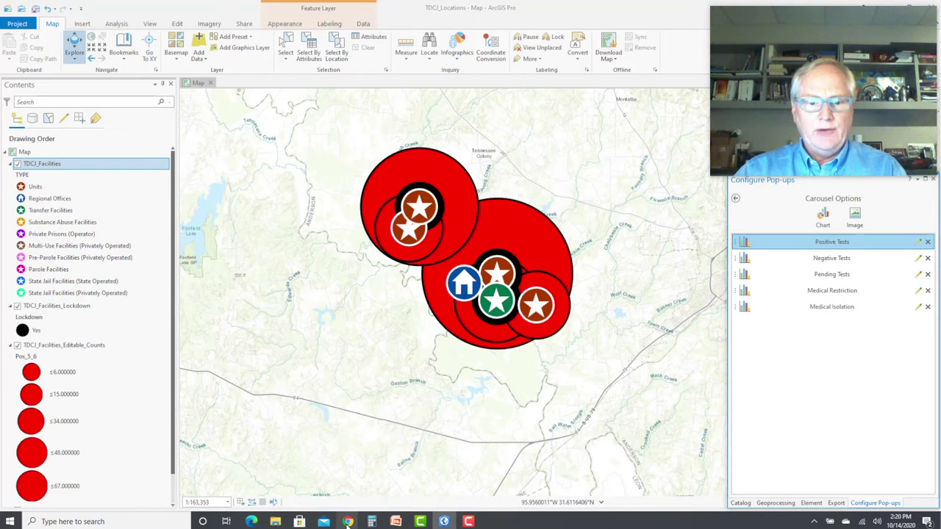
Switch to the ArcGIS Online content page in Chrome and open the TDCJ Facilities web map in Map Viewer.
mouse_move(348, 521)
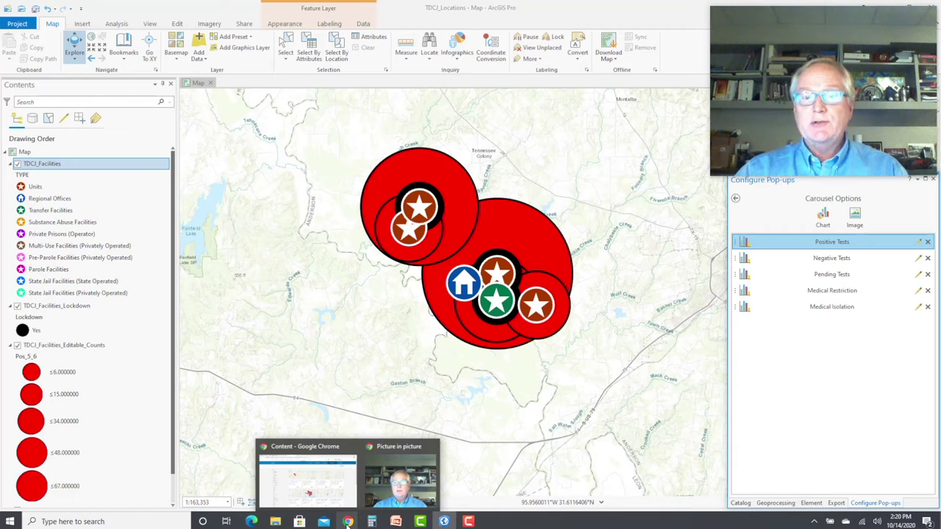
left_click(301, 460)
left_click(301, 450)
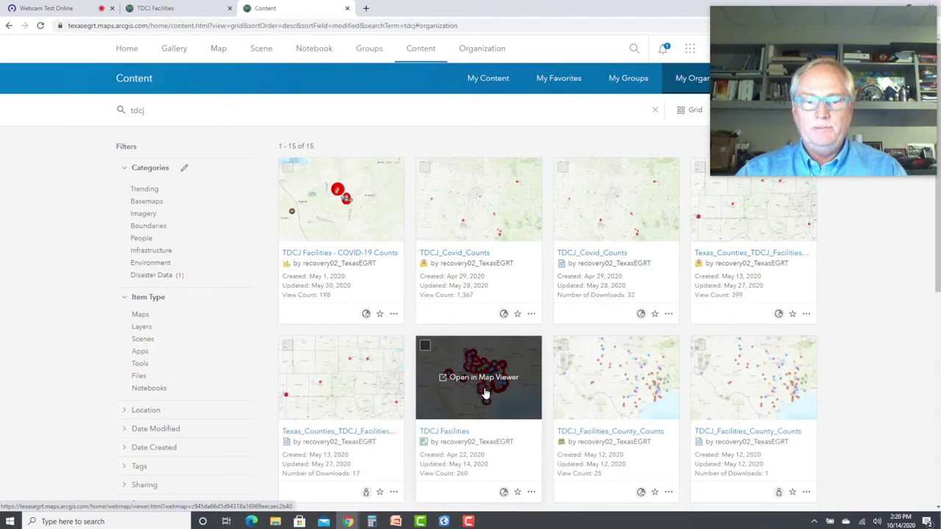
left_click(486, 393)
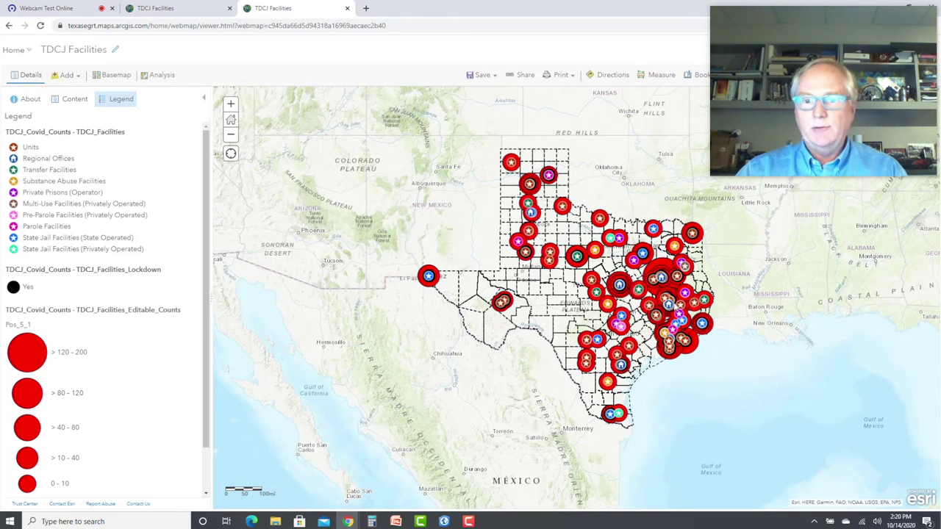
Show the Wynne unit's pop-up near Huntsville and read through its facility details and test counts.
scroll(648, 286, "up", 10)
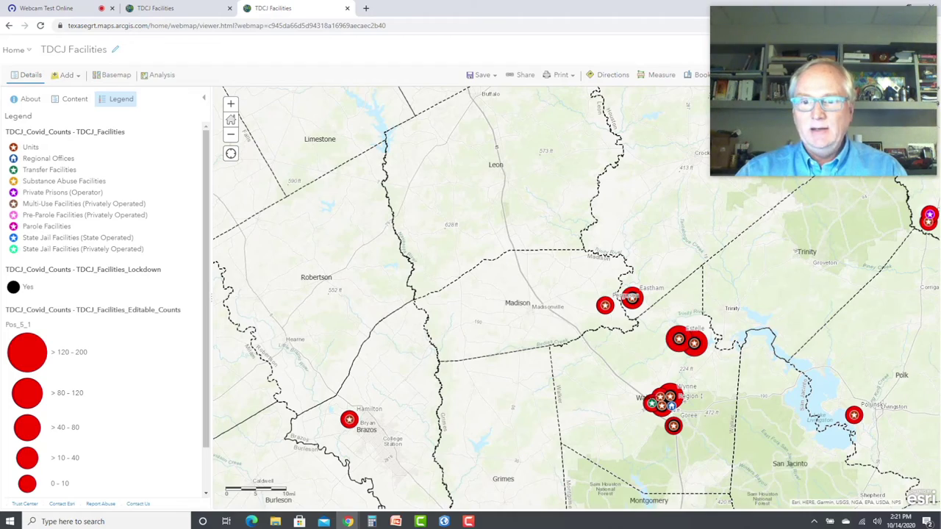
scroll(566, 293, "up", 2)
scroll(566, 293, "up", 3)
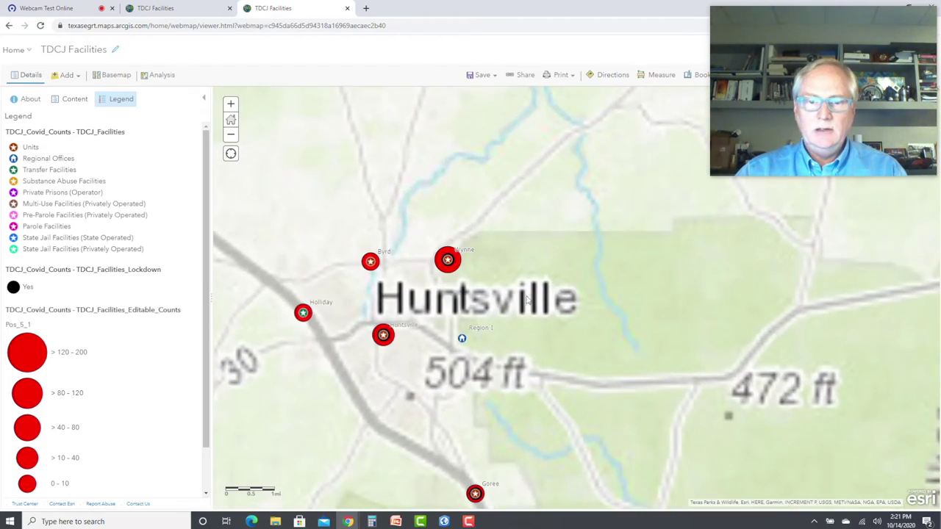
left_click(448, 261)
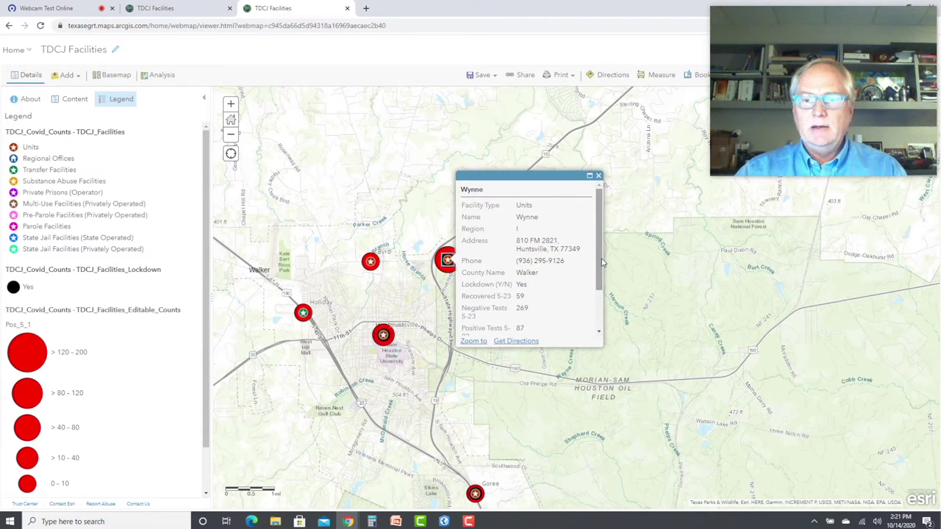
left_click_drag(600, 262, 600, 315)
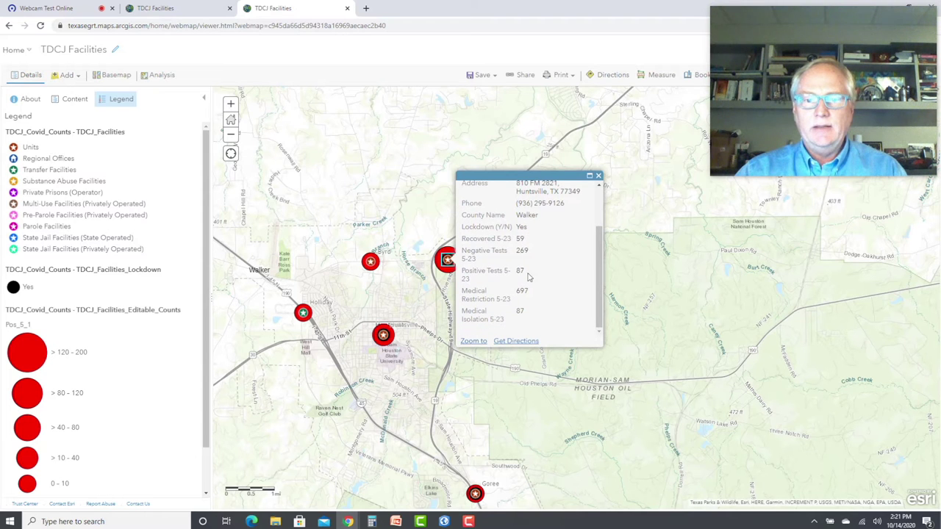
left_click_drag(597, 318, 598, 243)
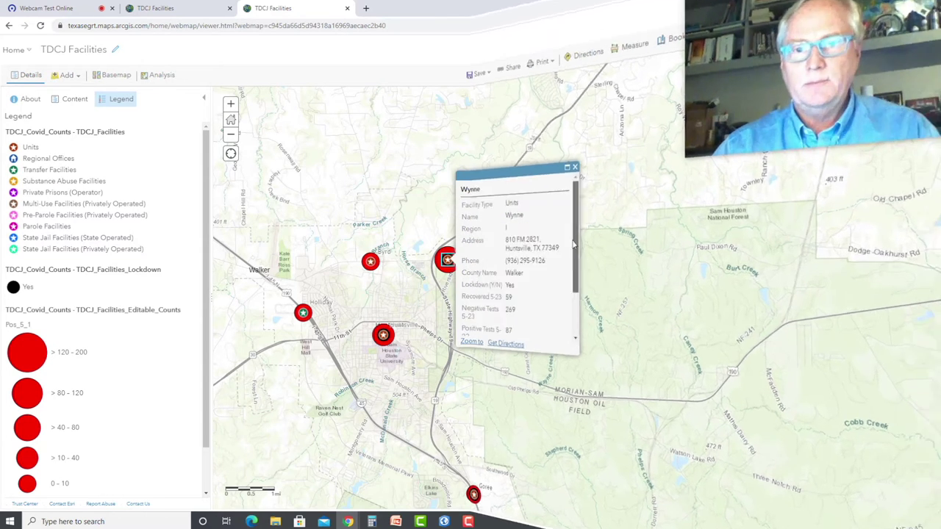
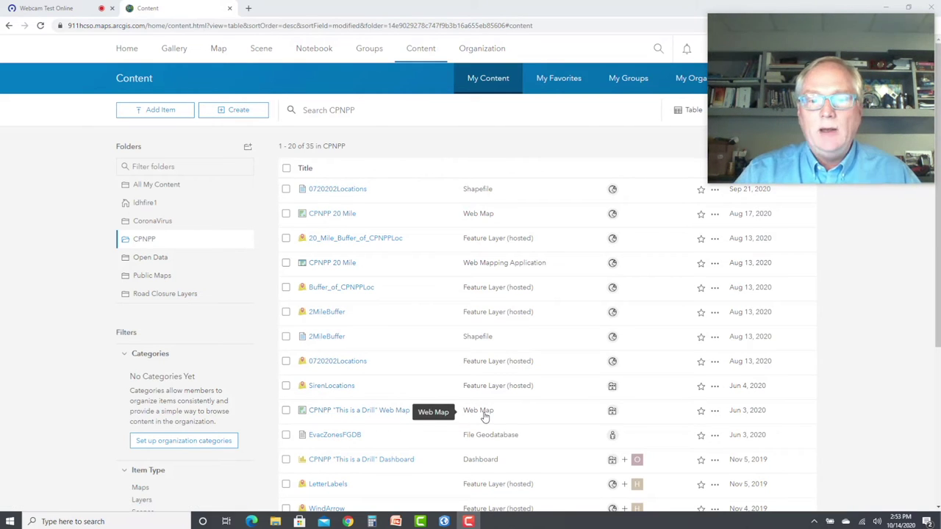
Switch to the CPNPP "This is a Drill" Web Map in ArcGIS Pro and set the status of siren 4's radiation reading to NORMAL.
left_click(714, 412)
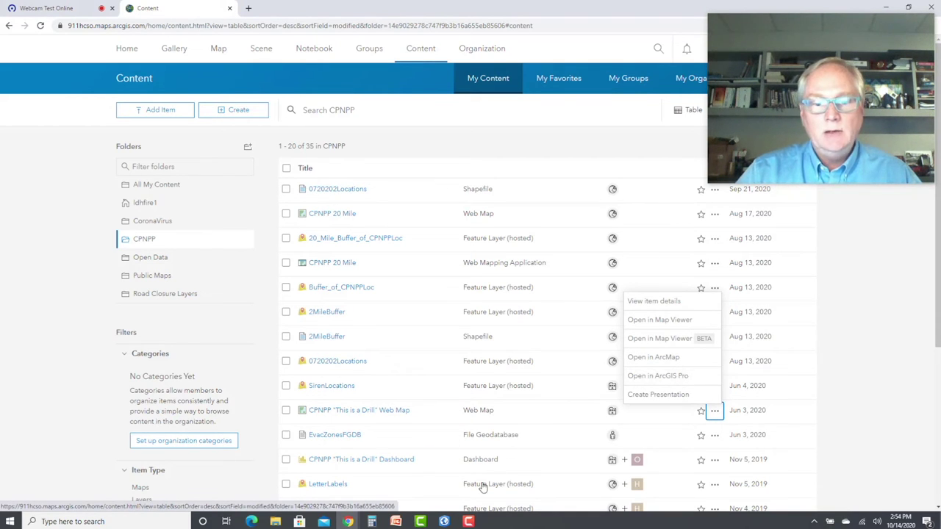
left_click(444, 521)
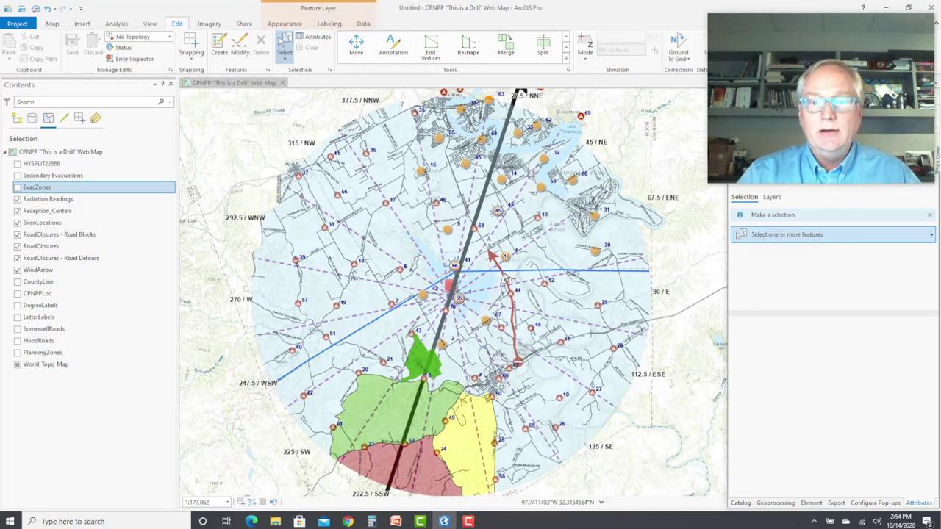
scroll(507, 275, "up", 5)
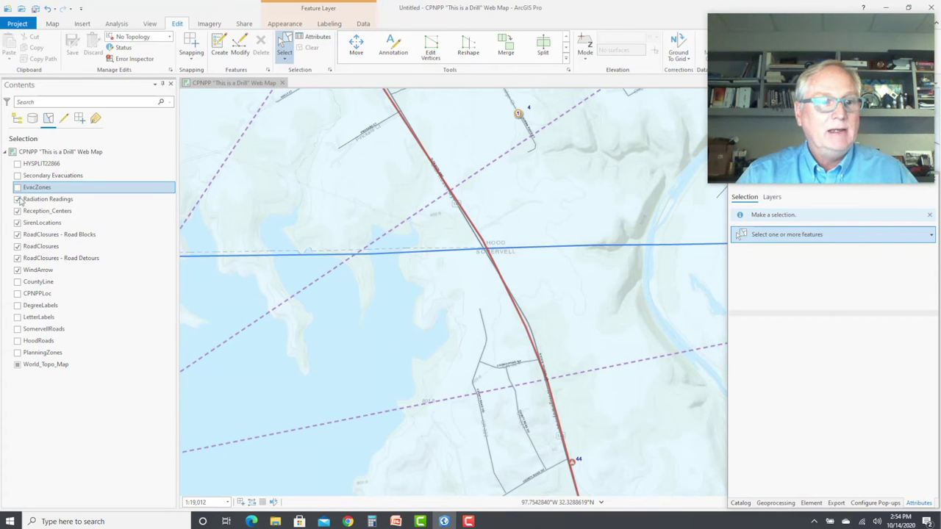
left_click_drag(486, 124, 476, 248)
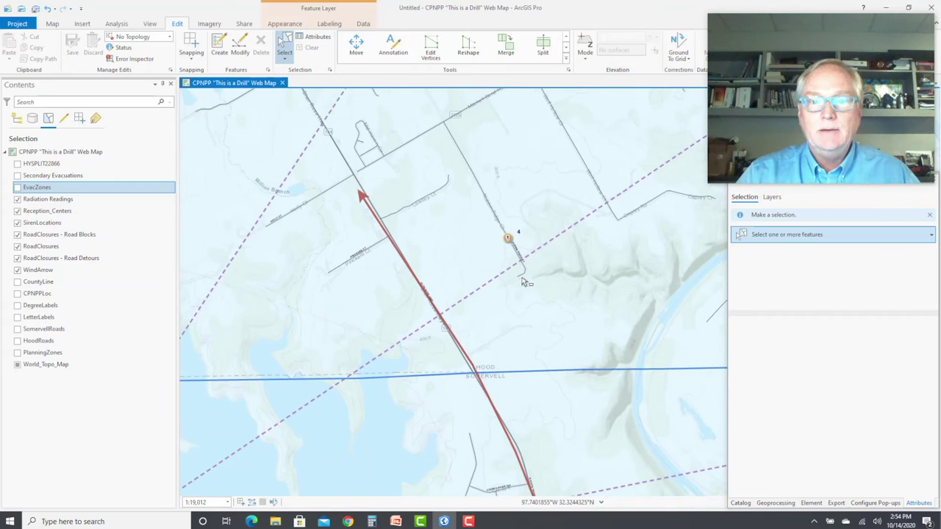
left_click(508, 241)
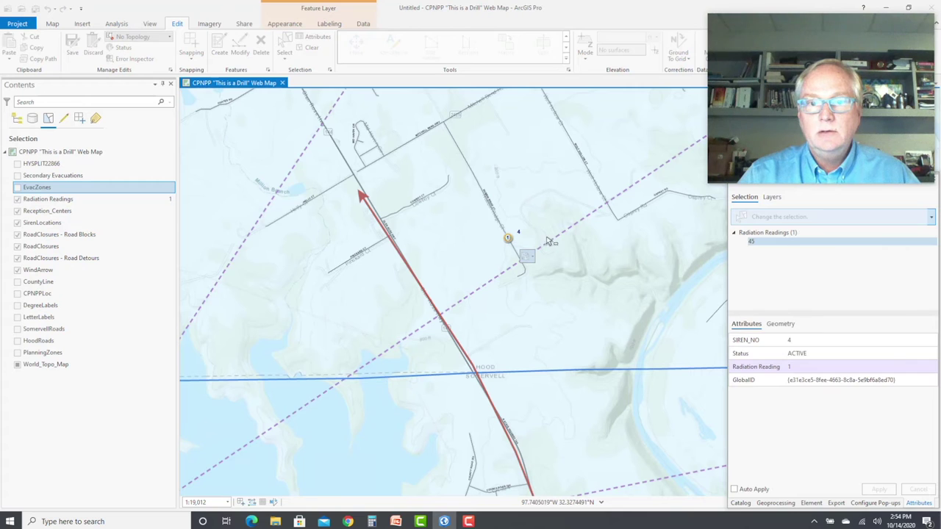
left_click(816, 354)
left_click(819, 356)
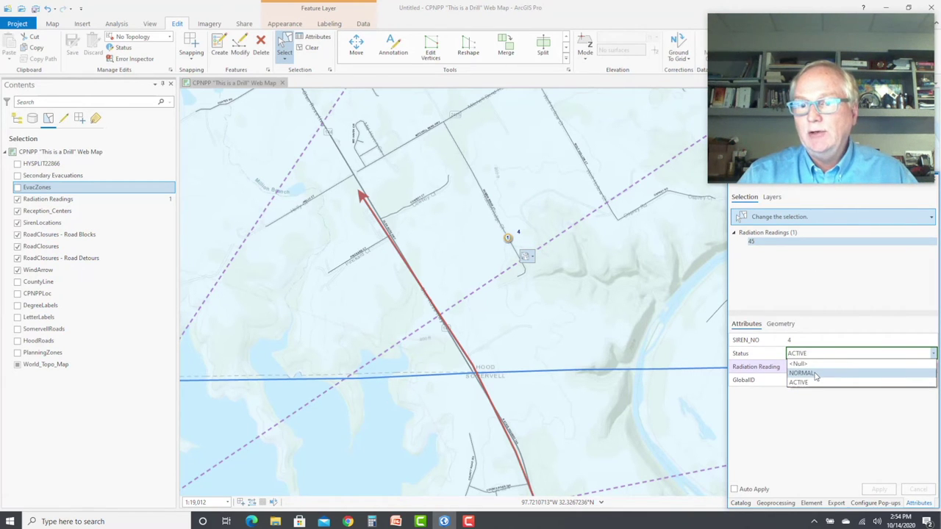
left_click(815, 374)
mouse_move(753, 360)
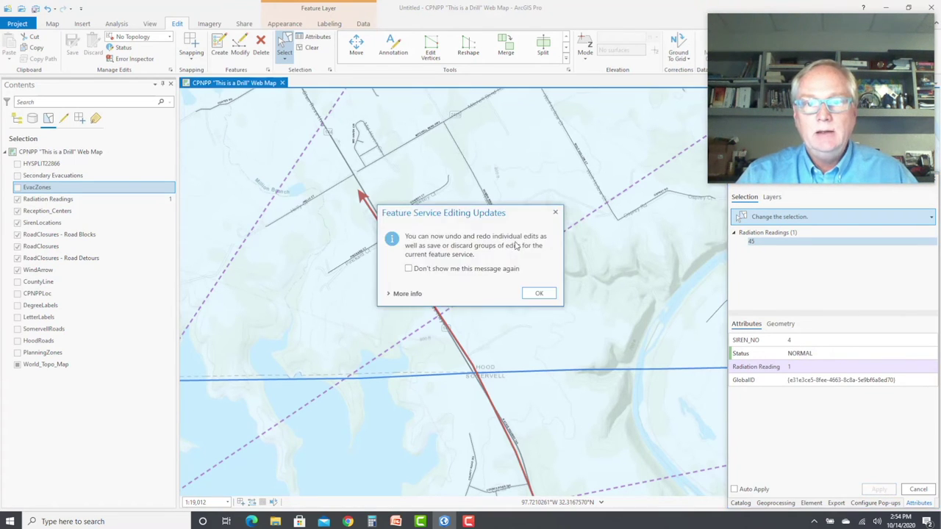
left_click(543, 296)
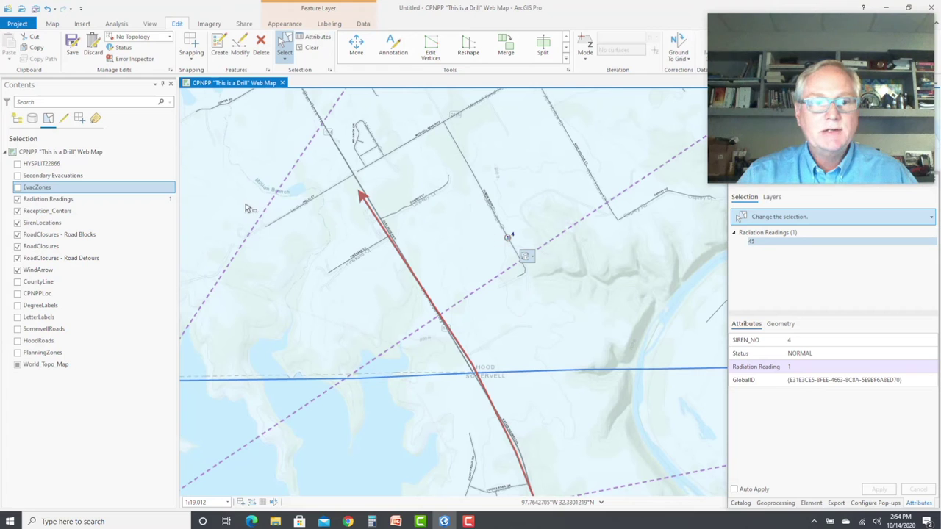
Make the EvacZones layer selectable, set zone 1A's status to Recommended Evacuation Ordered, and save all edits.
left_click(17, 188)
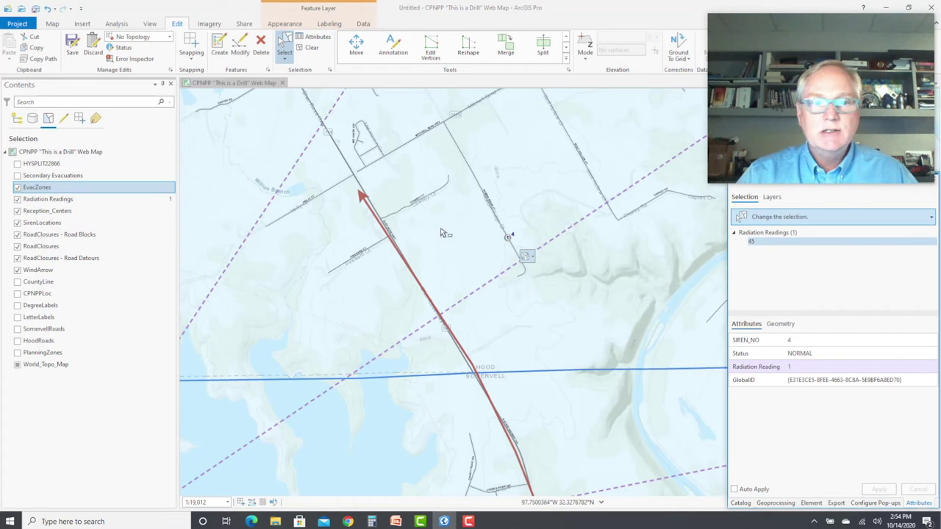
left_click(544, 180)
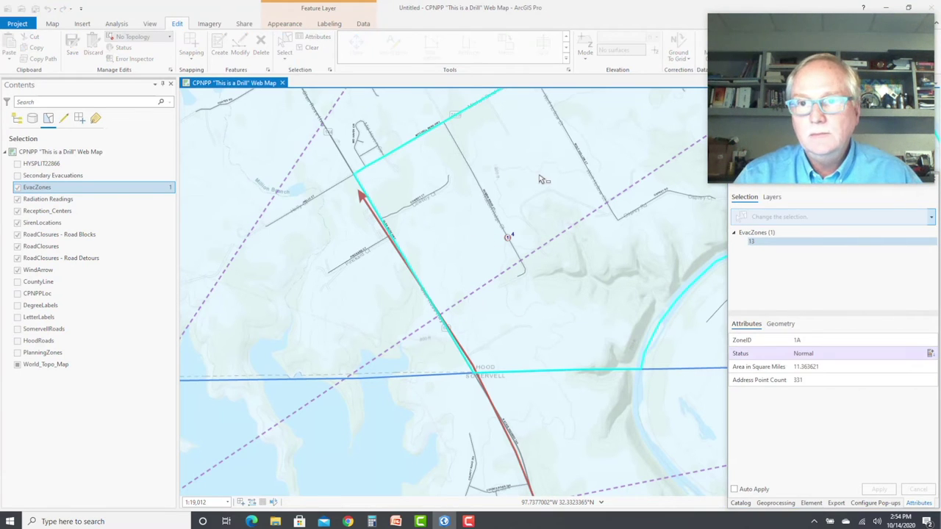
left_click(930, 355)
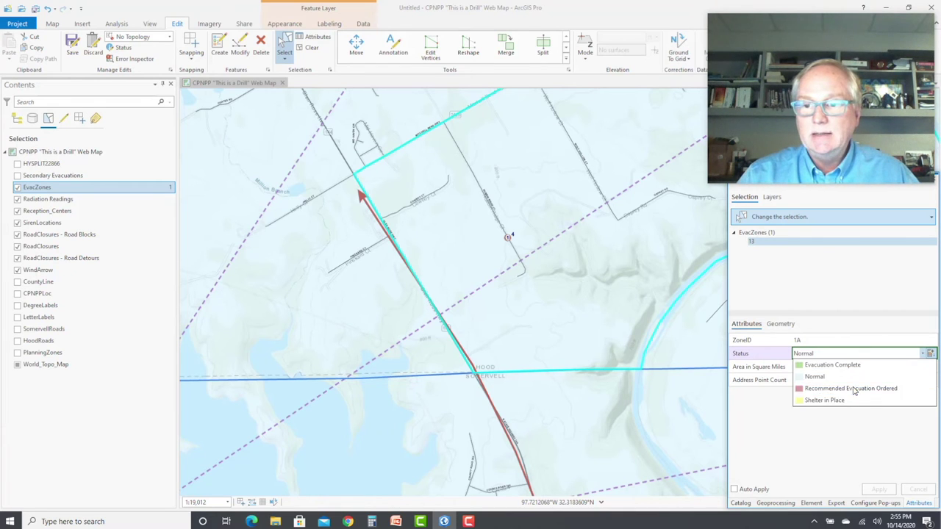
left_click(853, 389)
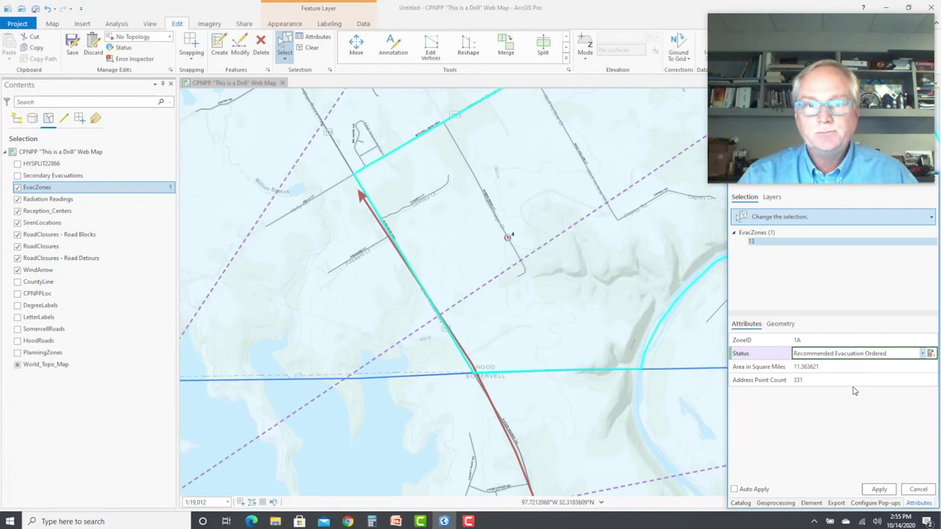
left_click(879, 489)
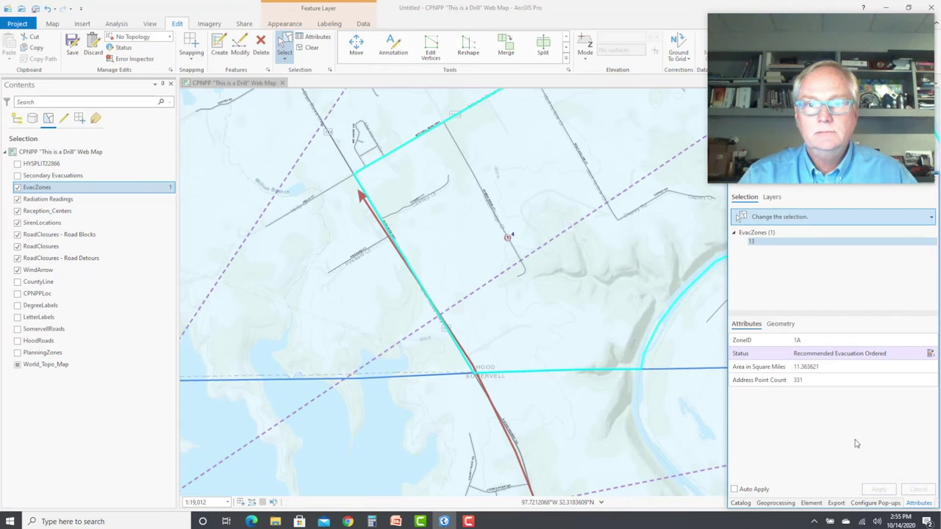
left_click(73, 43)
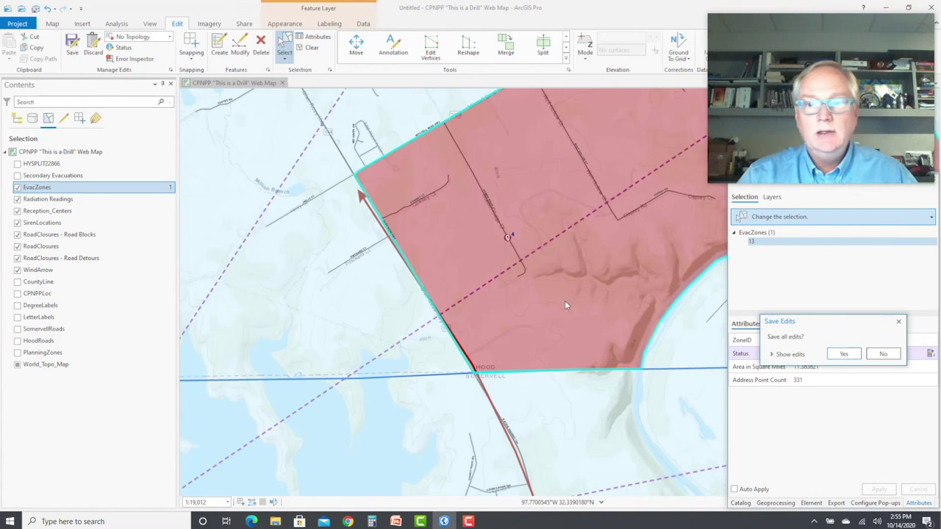
left_click(845, 355)
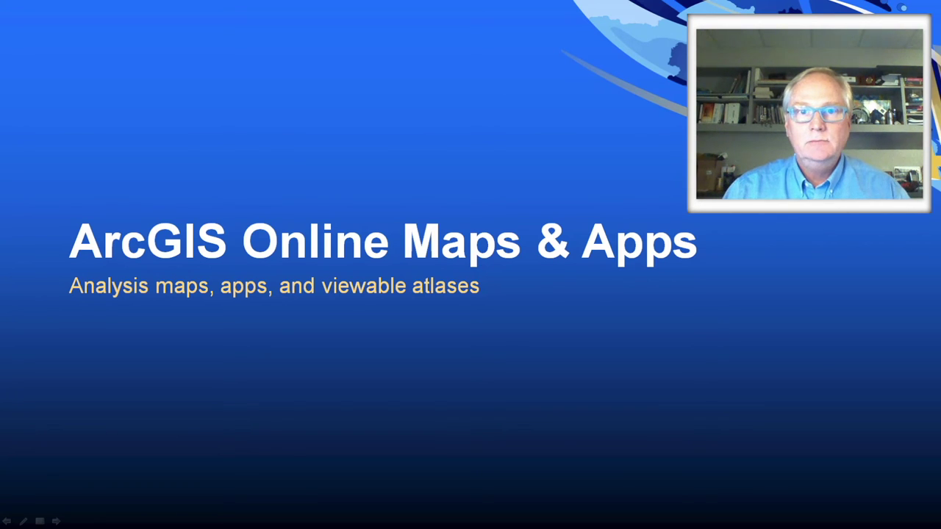
Move past the title slide and review the full layer list in the Health Care Facilities Web App in Chrome.
key("Right")
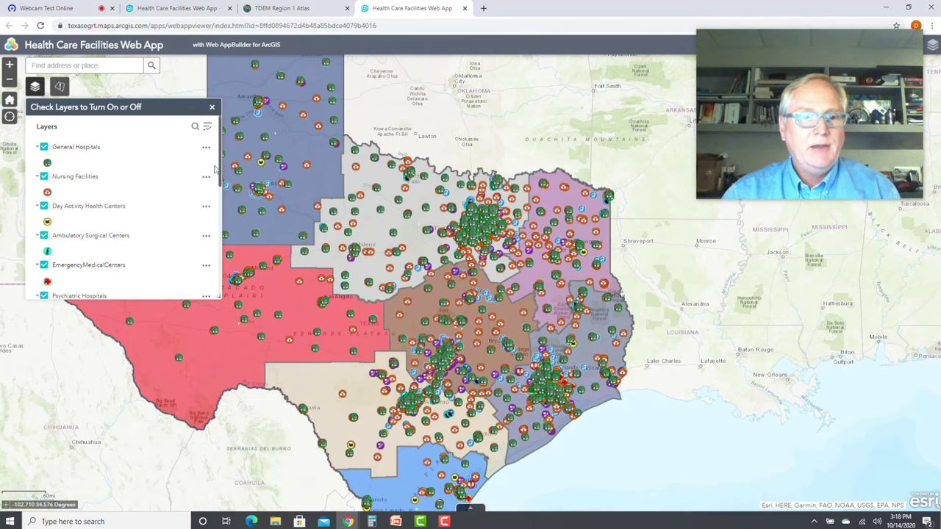
scroll(163, 239, "down", 5)
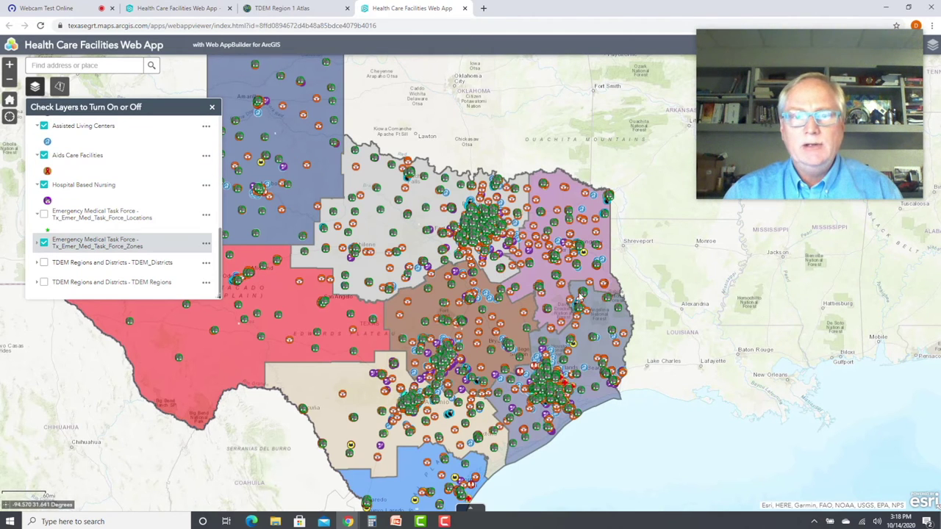
Switch to the app in Web AppBuilder and review the Situation Awareness widget's configured analysis layers.
left_click(194, 9)
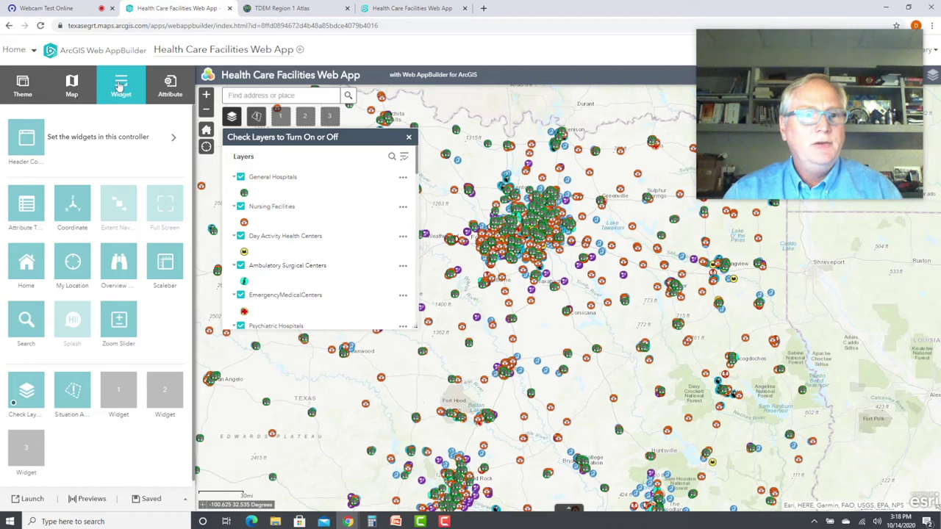
mouse_move(29, 397)
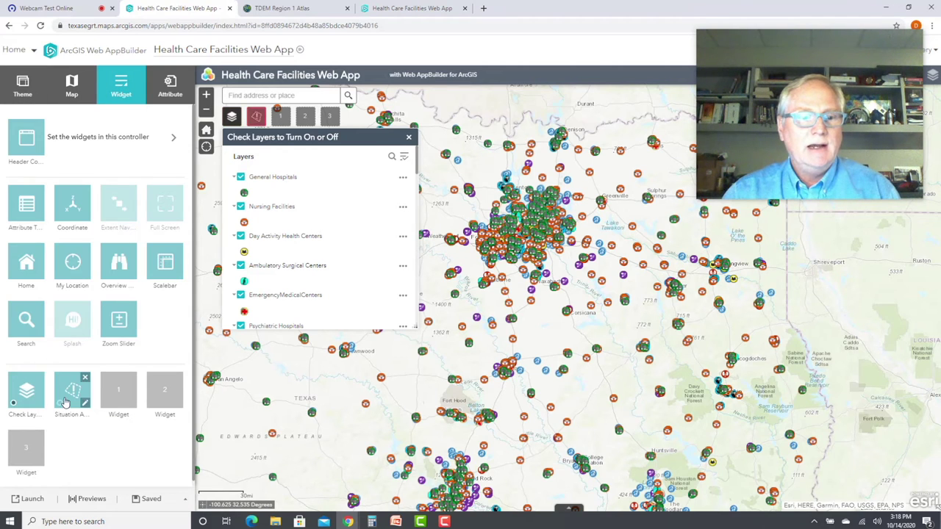
mouse_move(74, 397)
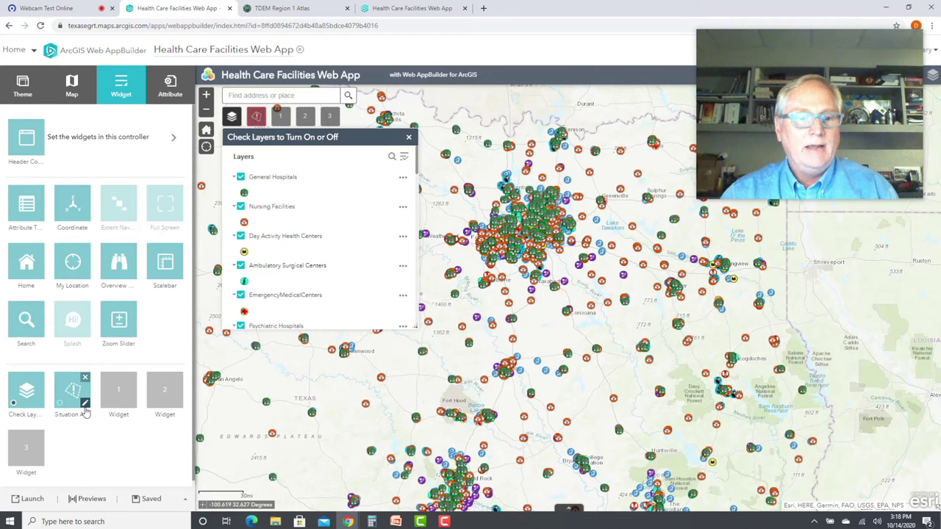
left_click(85, 405)
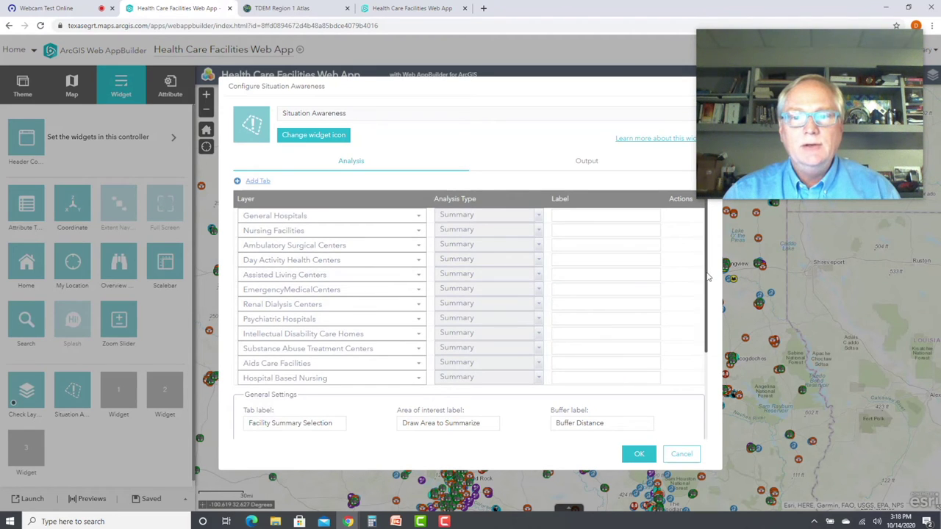
scroll(703, 342, "down", 2)
scroll(704, 342, "up", 2)
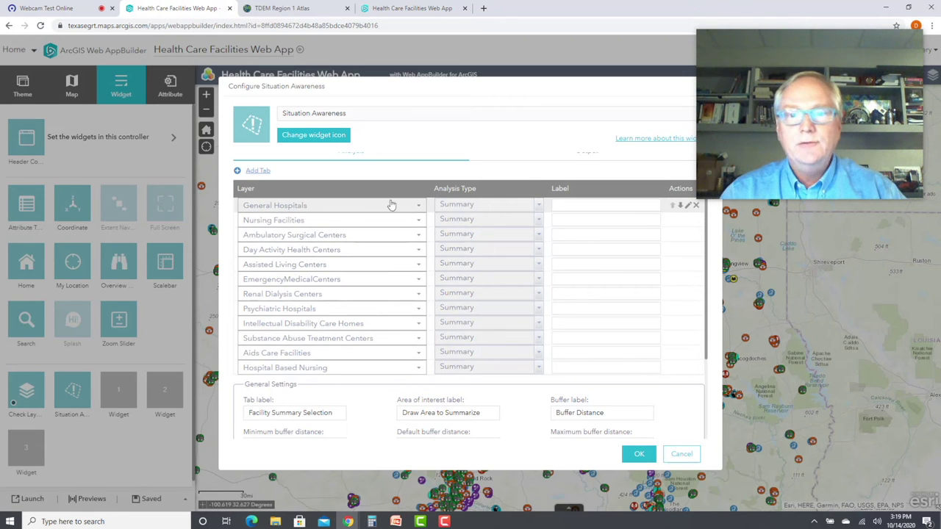
Examine the summary fields configured for General Hospitals and Intellectual Disability Care Homes, and close the Situation Awareness configuration.
left_click(688, 206)
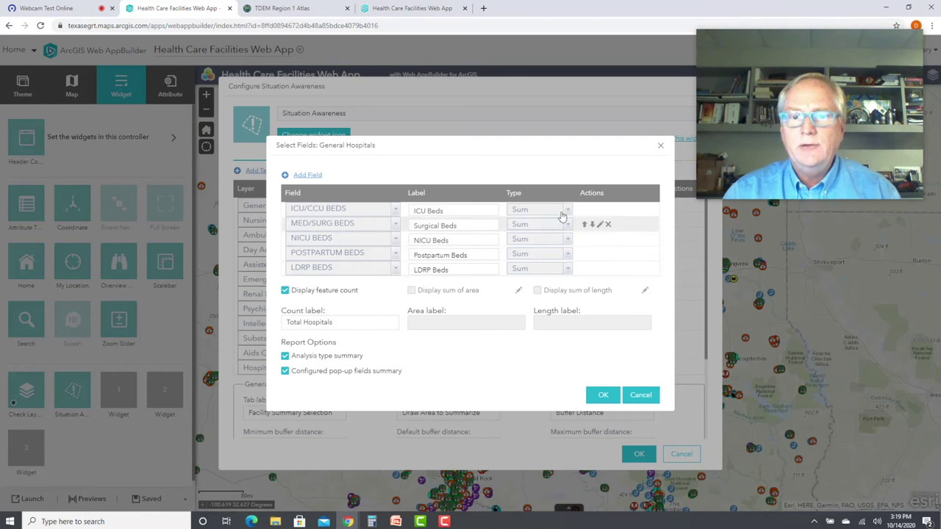
left_click(602, 397)
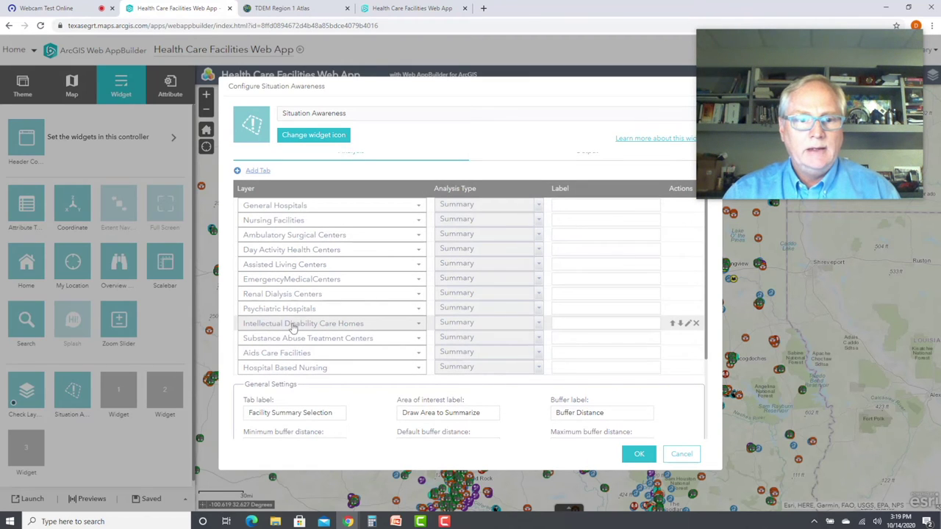
left_click(688, 324)
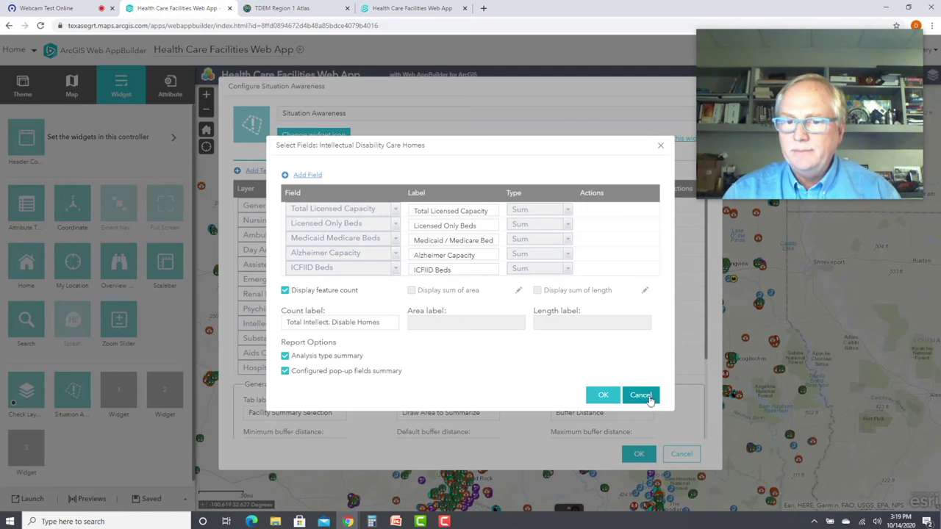
left_click(650, 398)
scroll(708, 334, "down", 1)
scroll(708, 333, "up", 1)
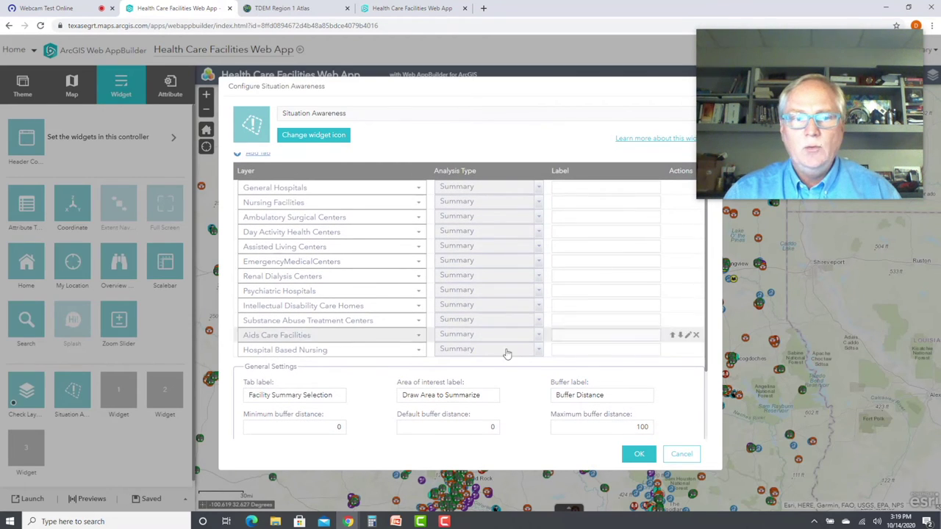
left_click(639, 455)
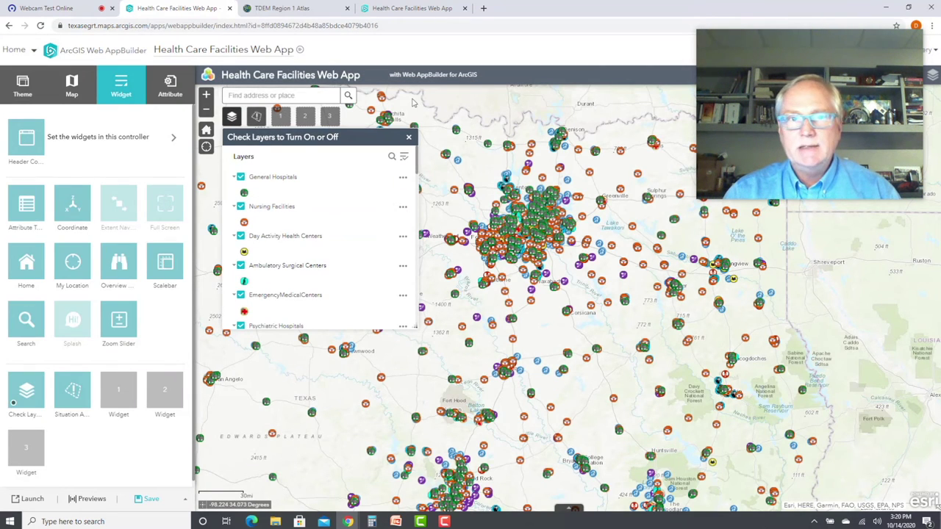
Return to the running Health Care Facilities Web App, focus the map on the Dallas and Mesquite area, and close the layer list.
left_click(412, 8)
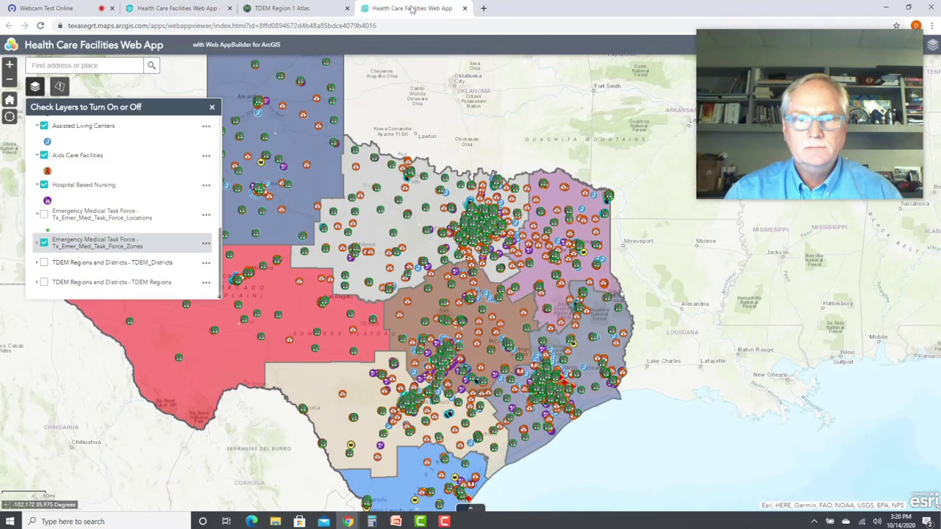
scroll(491, 224, "up", 5)
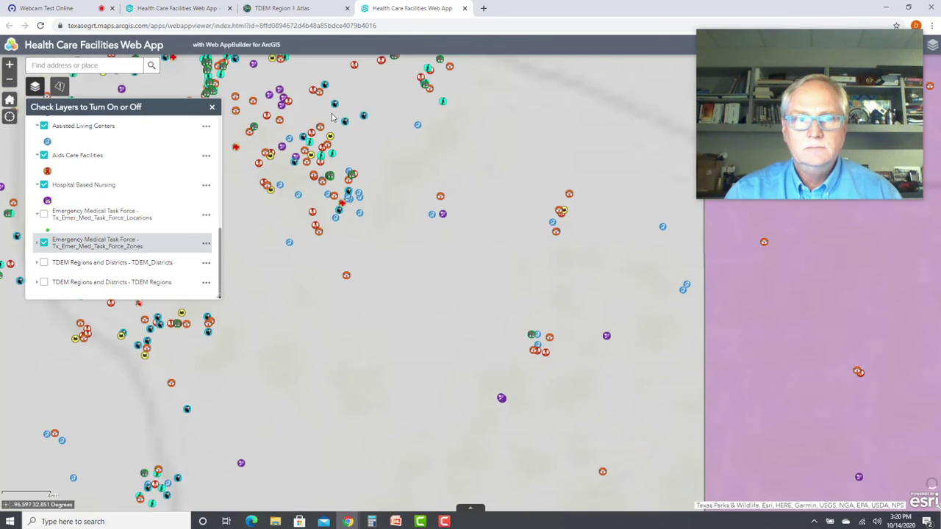
left_click_drag(332, 118, 456, 182)
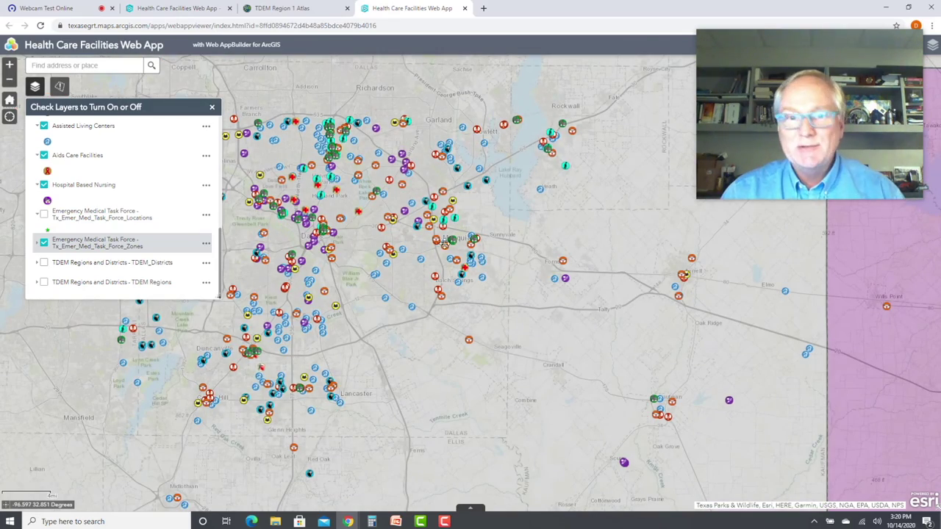
scroll(445, 242, "up", 1)
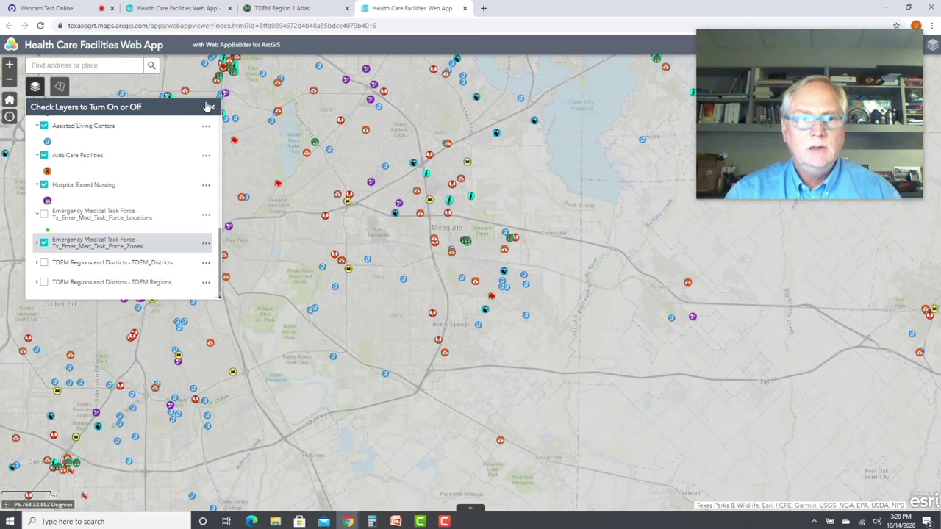
left_click(212, 108)
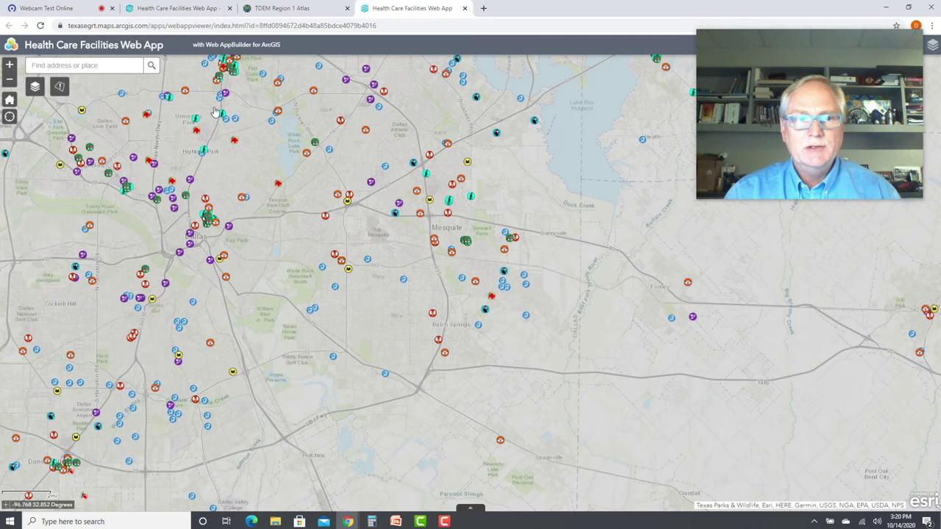
Start a Facility Summary Selection and draw a summary polygon from downtown Dallas around White Rock Lake to the western edge of Mesquite.
left_click(59, 88)
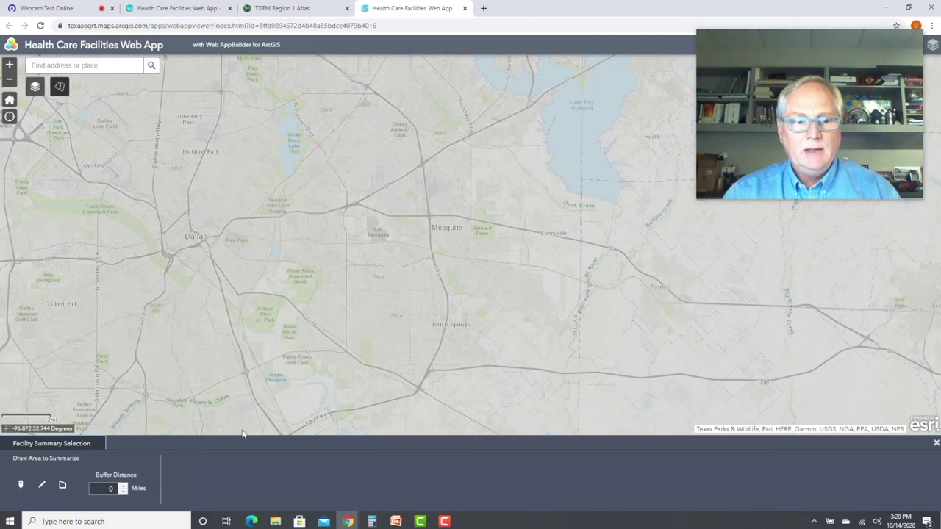
left_click(22, 487)
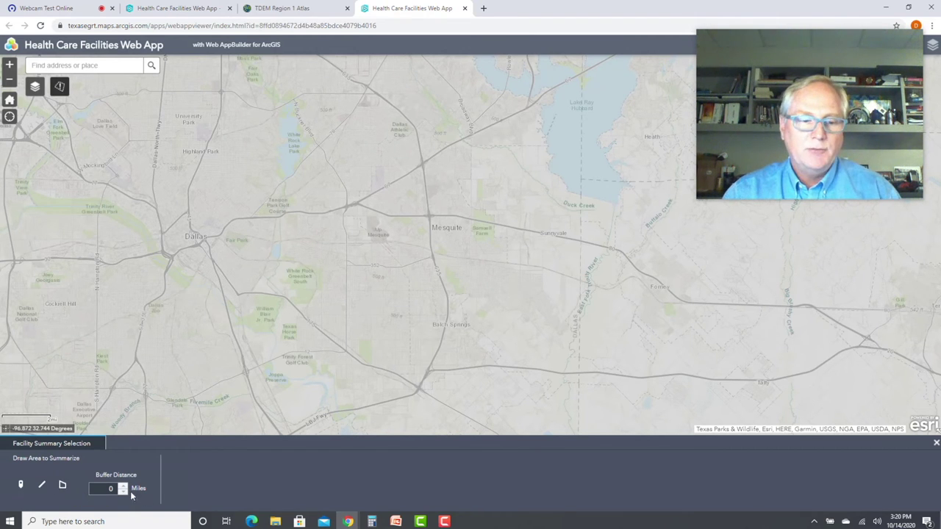
left_click(62, 485)
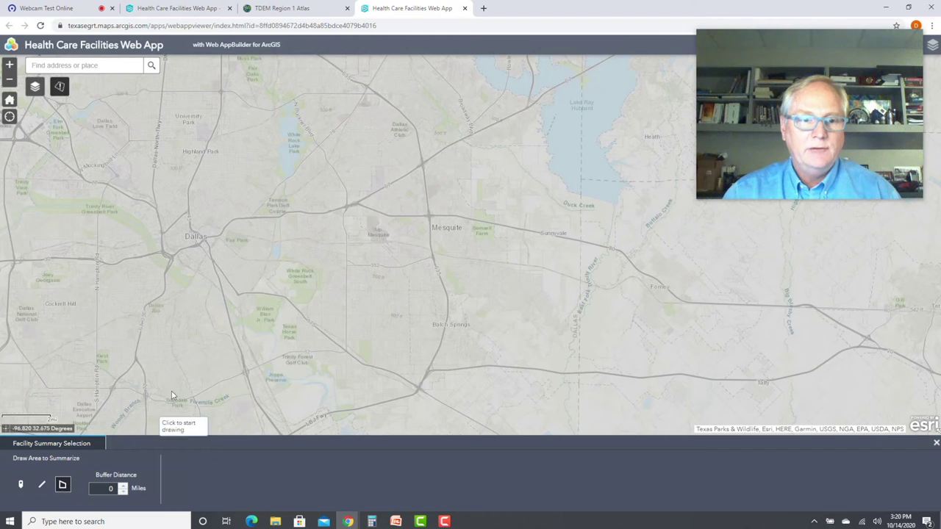
left_click(183, 257)
left_click(226, 115)
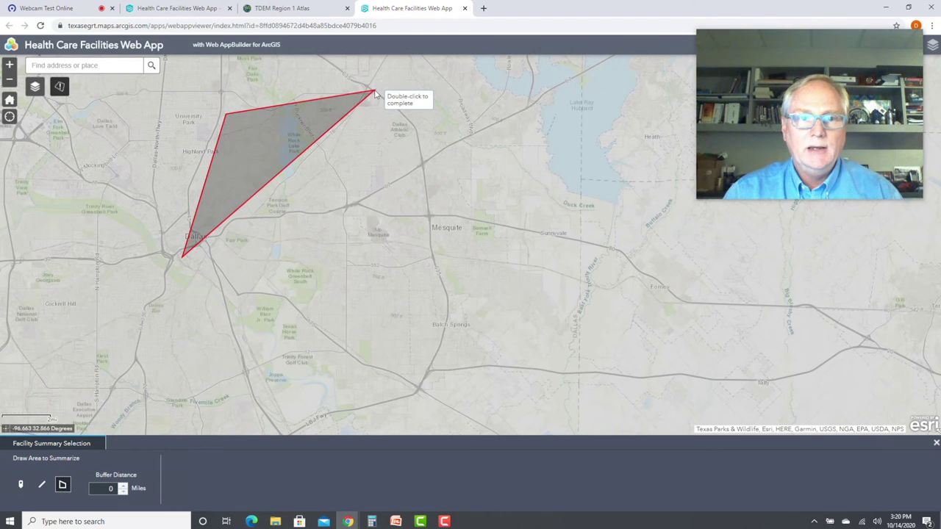
left_click(374, 91)
left_click(417, 126)
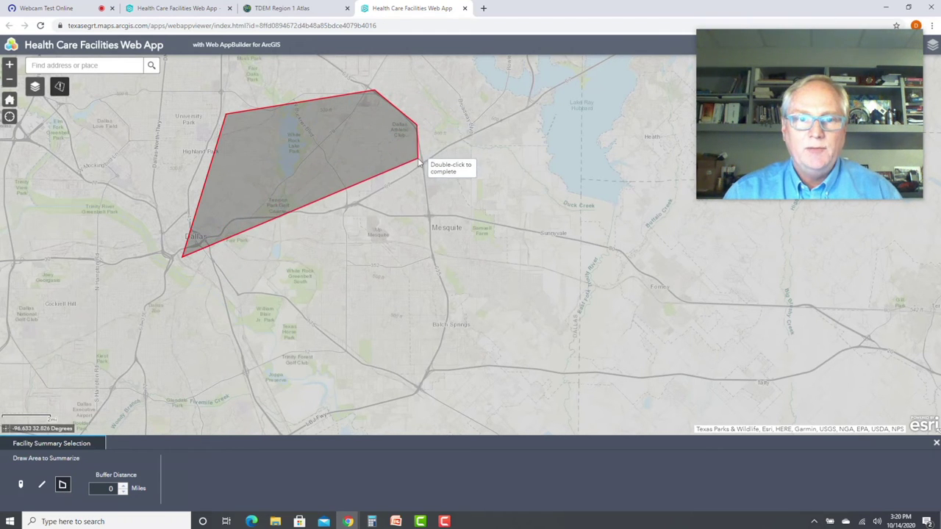
left_click(432, 218)
left_click(433, 253)
left_click(384, 270)
left_click(286, 241)
left_click(248, 240)
double_click(212, 282)
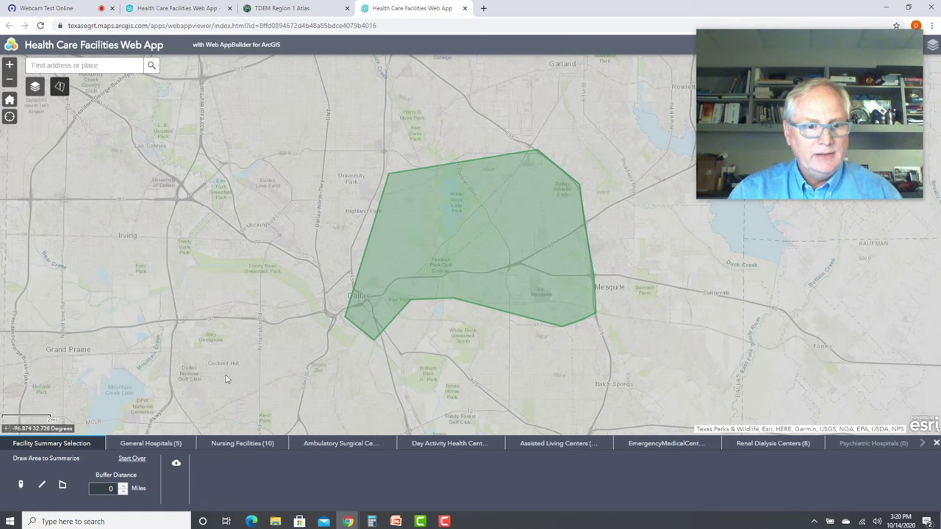
Review the drawn area's summaries for General Hospitals, Assisted Living Centers, Renal Dialysis Centers and Substance Abuse Treatment.
left_click(154, 445)
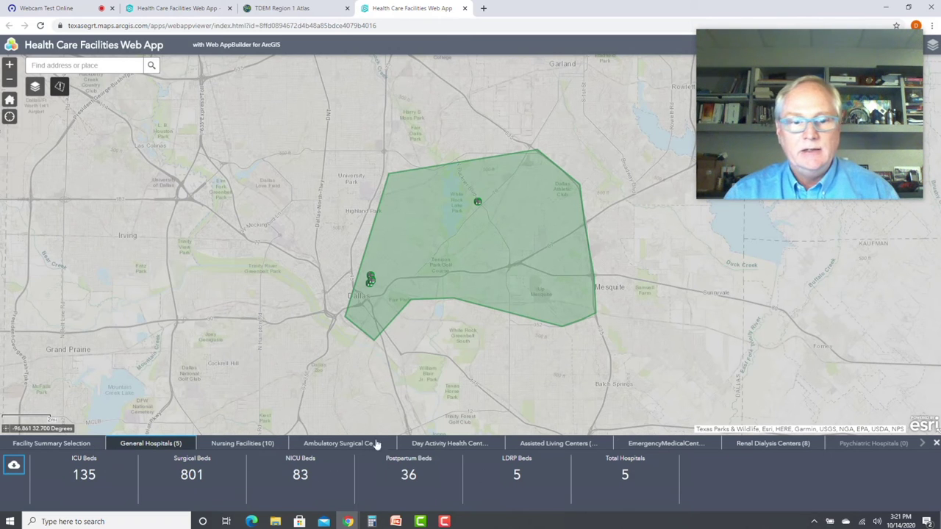
left_click(565, 446)
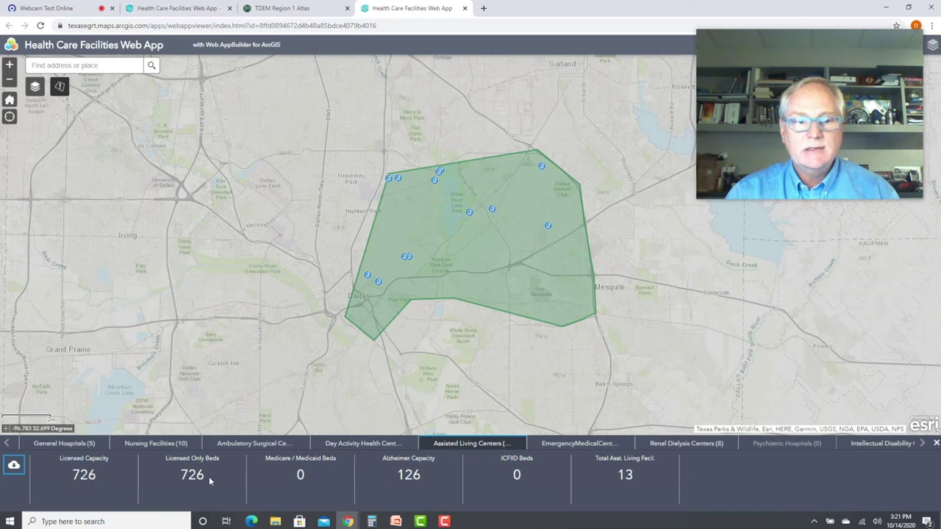
left_click(704, 445)
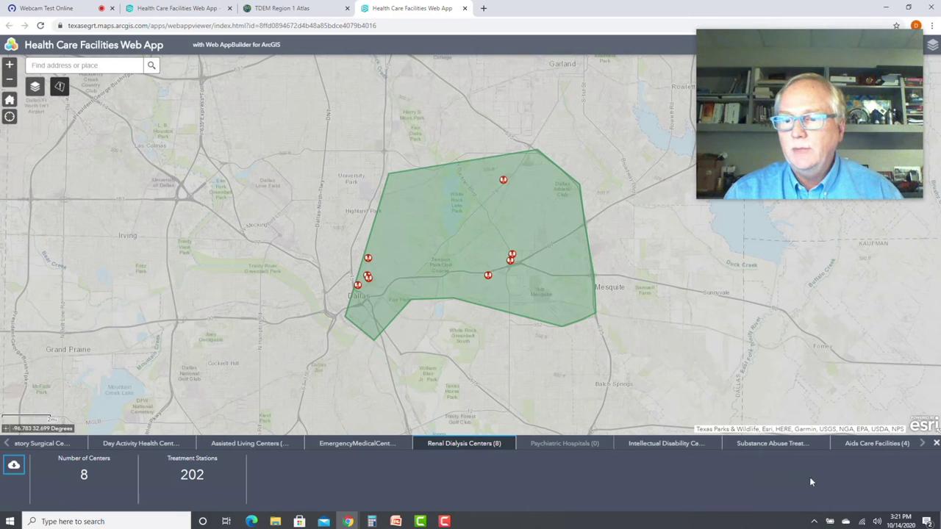
left_click(796, 445)
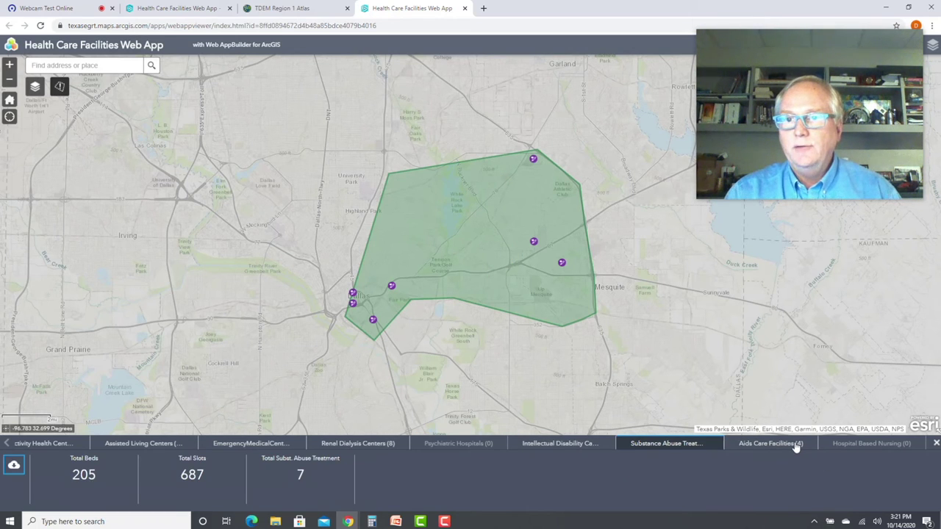